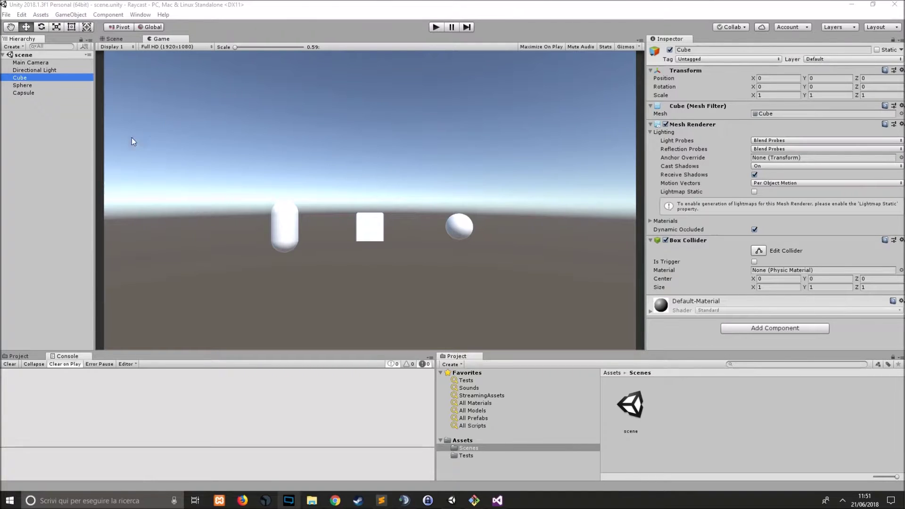
# Step: Add a new user layer named 'Rendered' in User Layer slot 9
pyautogui.click(824, 58)
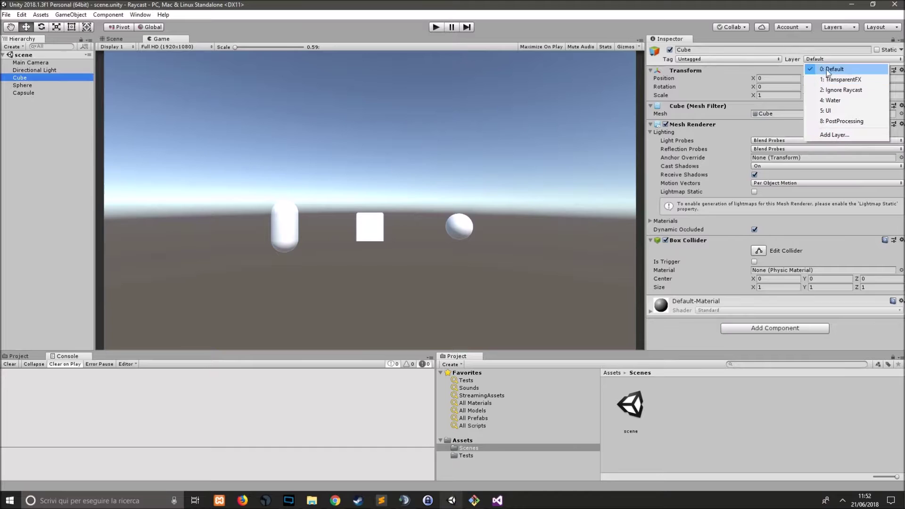
pyautogui.click(834, 135)
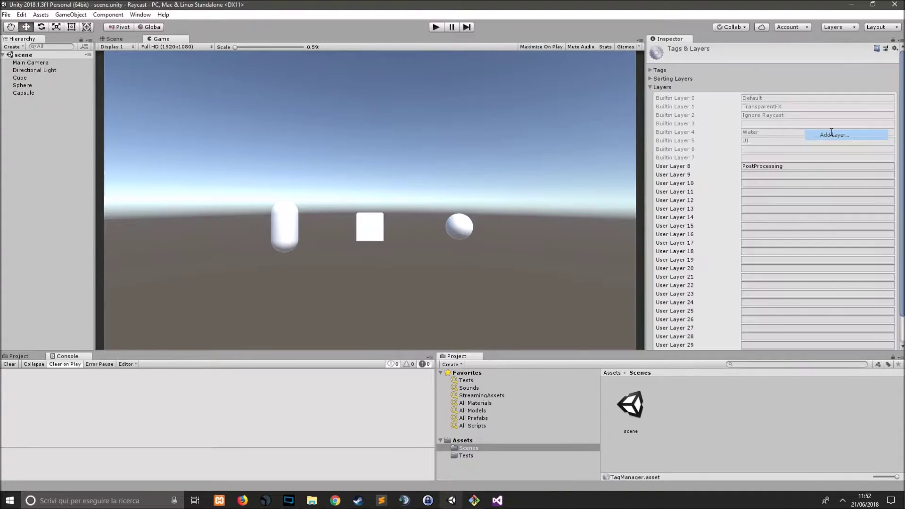
pyautogui.click(750, 182)
pyautogui.click(748, 176)
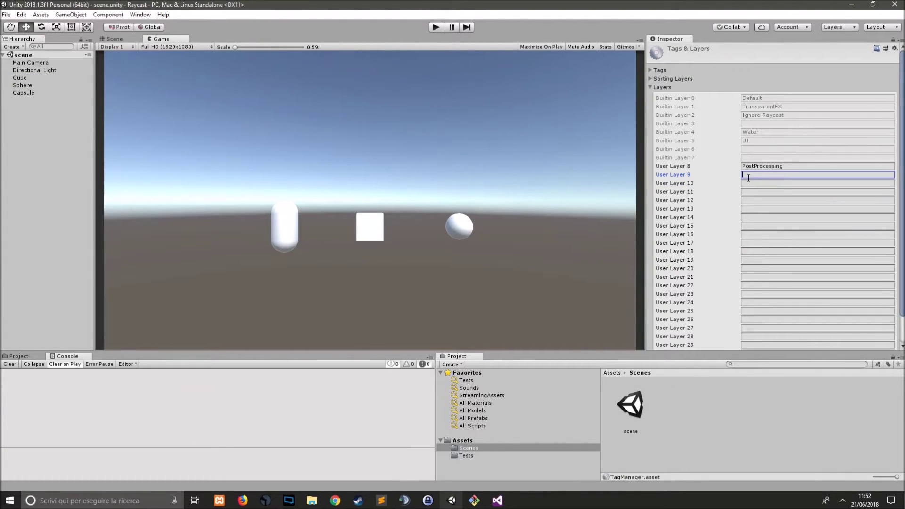
pyautogui.write('Rendered')
# Step: Clear the Main Camera's culling mask to Nothing, then enable only the Rendered layer
pyautogui.click(38, 64)
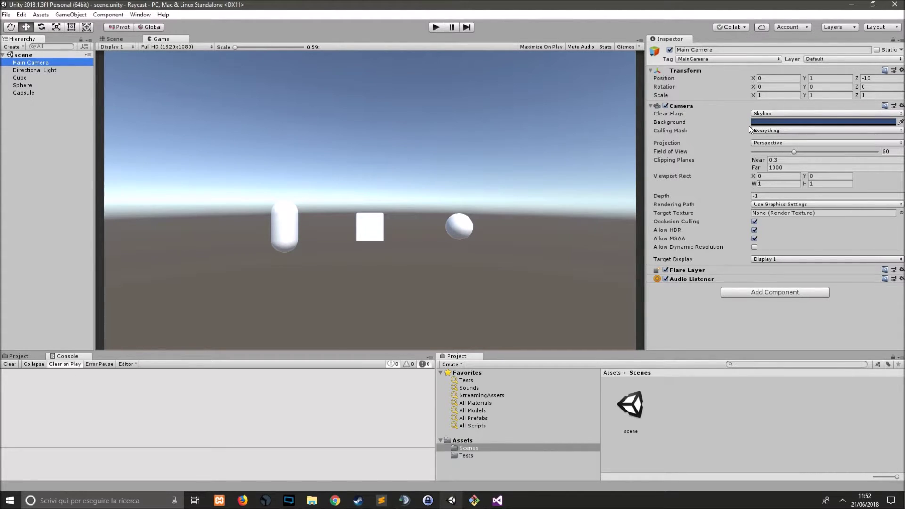
pyautogui.click(777, 131)
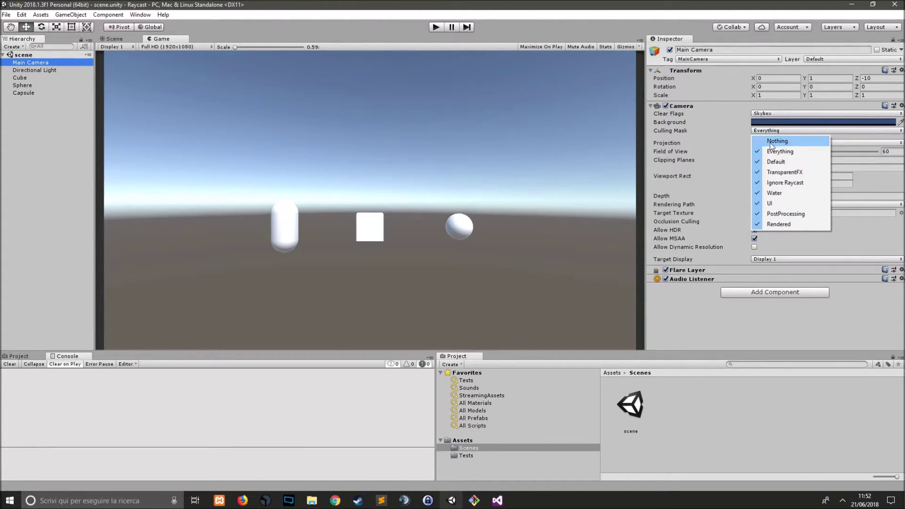
pyautogui.click(777, 141)
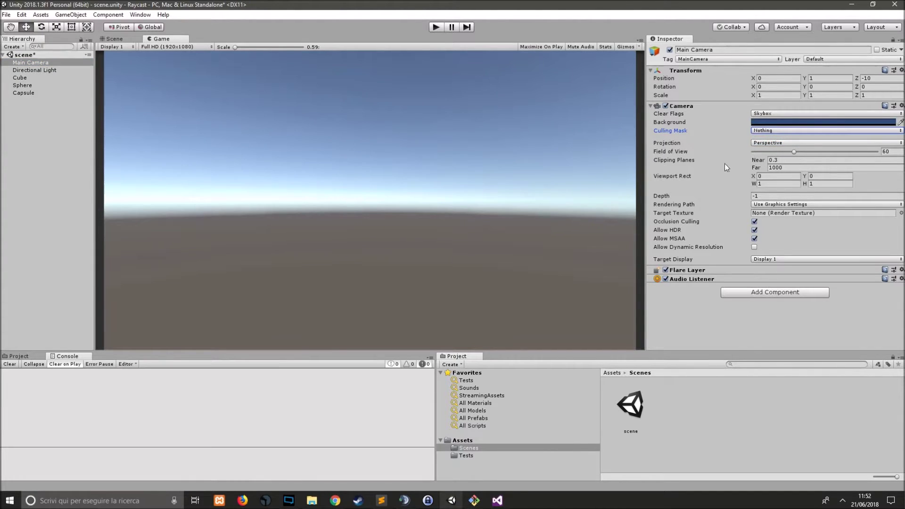
pyautogui.click(767, 131)
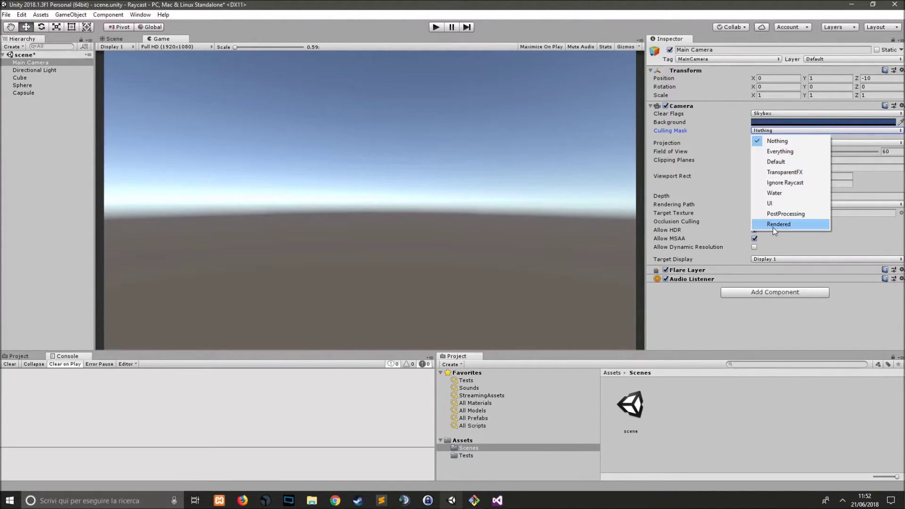
pyautogui.click(787, 225)
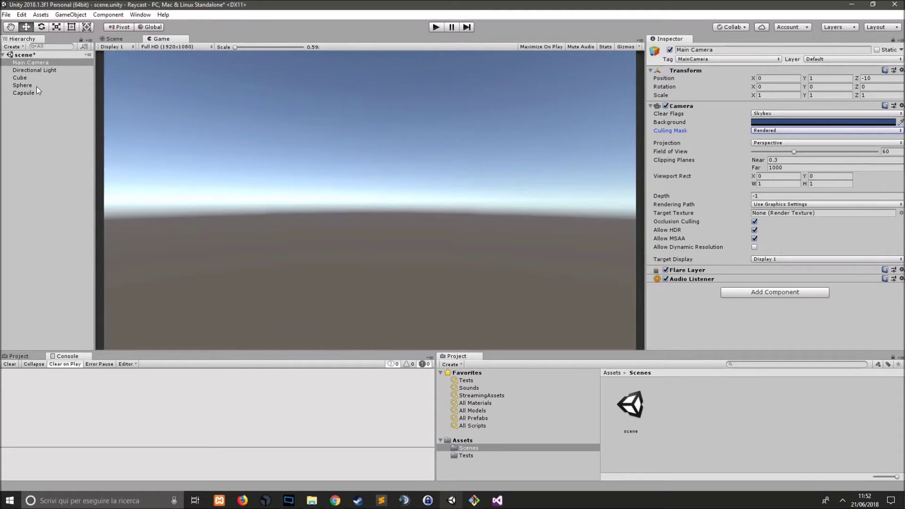
# Step: Assign the Cube to layer 9: Rendered
pyautogui.click(19, 78)
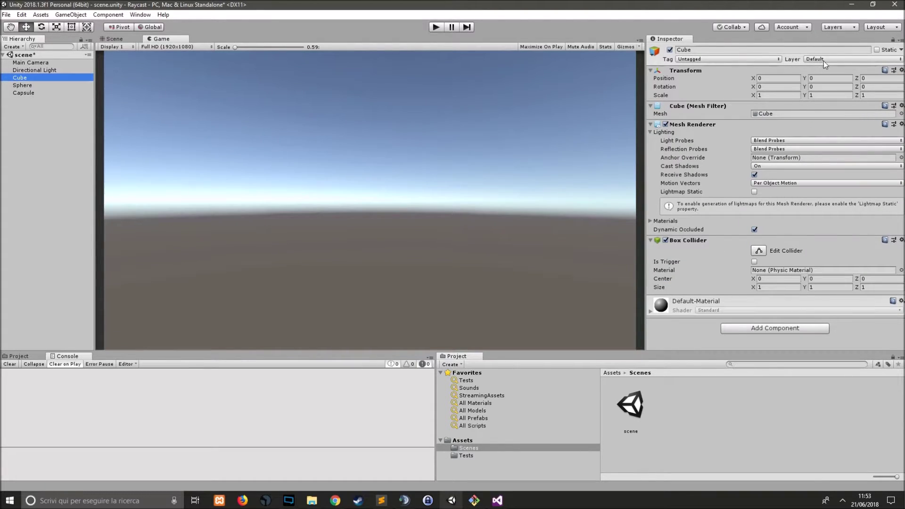
pyautogui.click(860, 59)
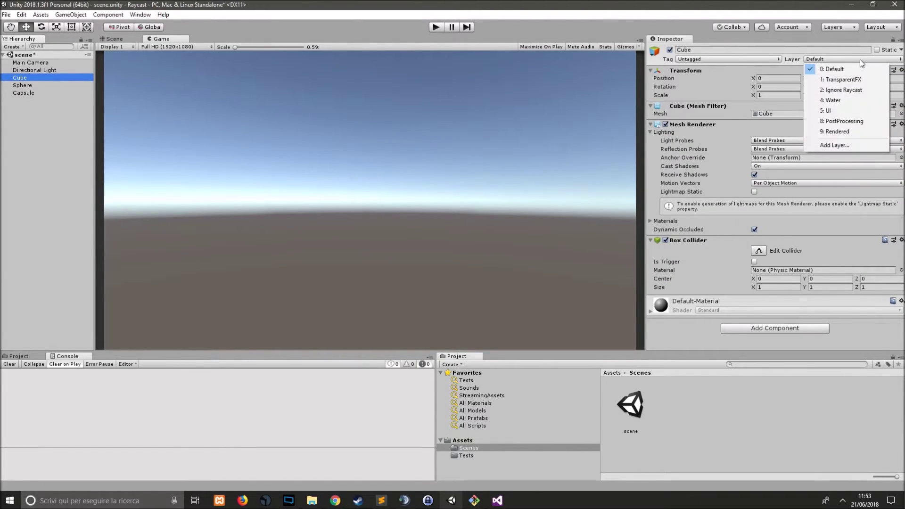
pyautogui.click(856, 132)
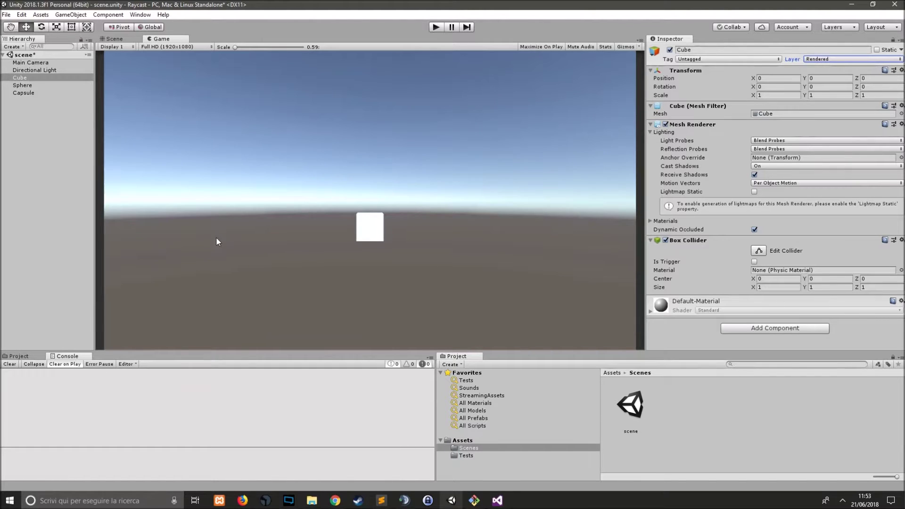
# Step: In the Scene view, compare the Capsule and Sphere selections with the Main Camera preview
pyautogui.click(120, 40)
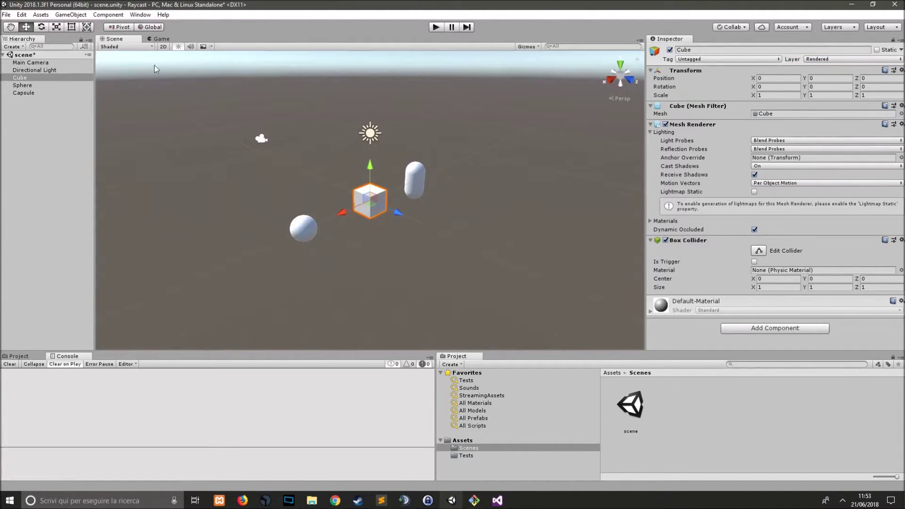
pyautogui.click(261, 139)
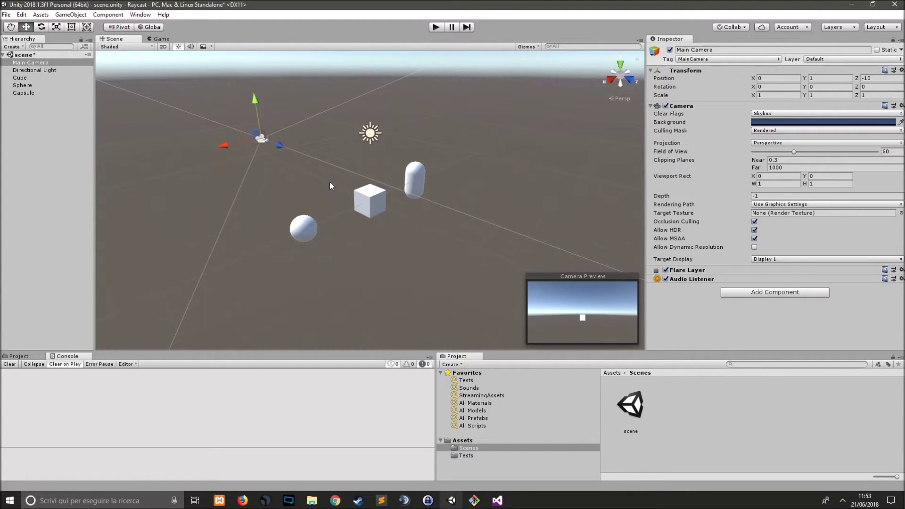
pyautogui.click(417, 183)
pyautogui.click(300, 234)
pyautogui.click(411, 181)
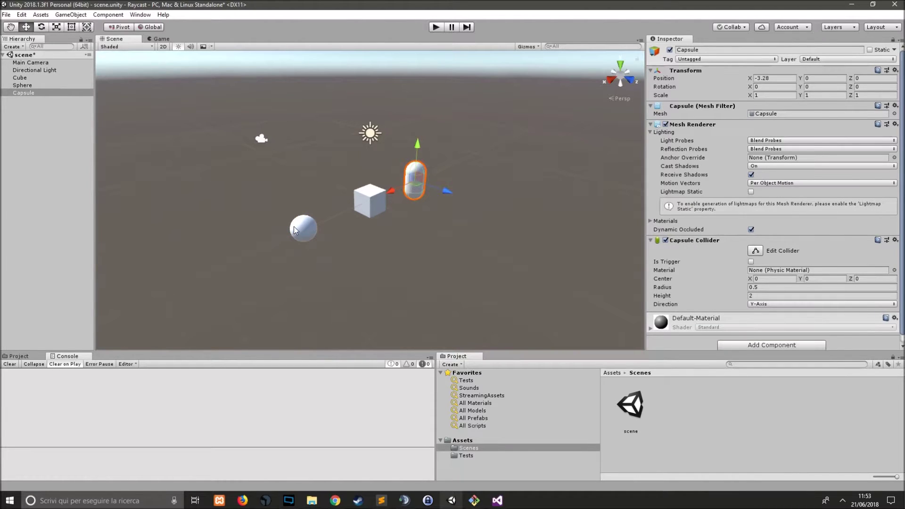
pyautogui.click(295, 230)
pyautogui.click(416, 183)
pyautogui.click(259, 140)
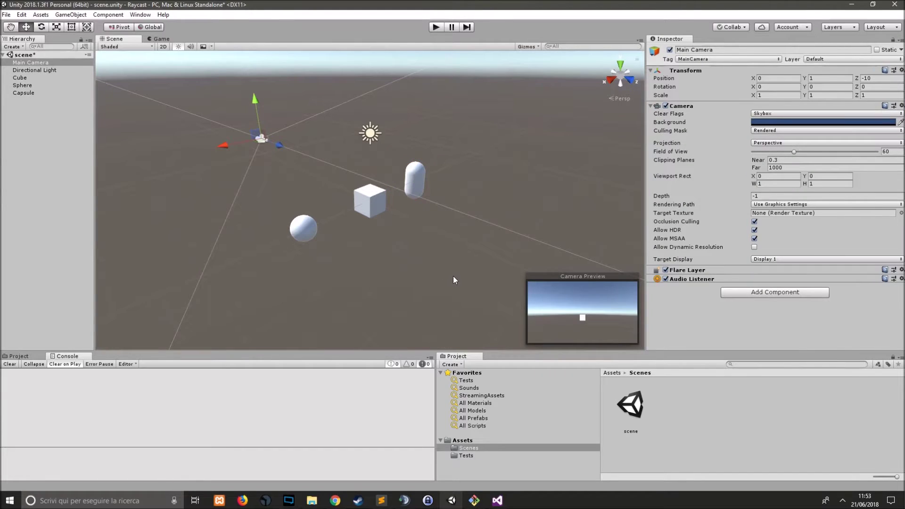
# Step: Put the Capsule on the Rendered layer and check the Main Camera preview
pyautogui.click(30, 95)
pyautogui.click(832, 61)
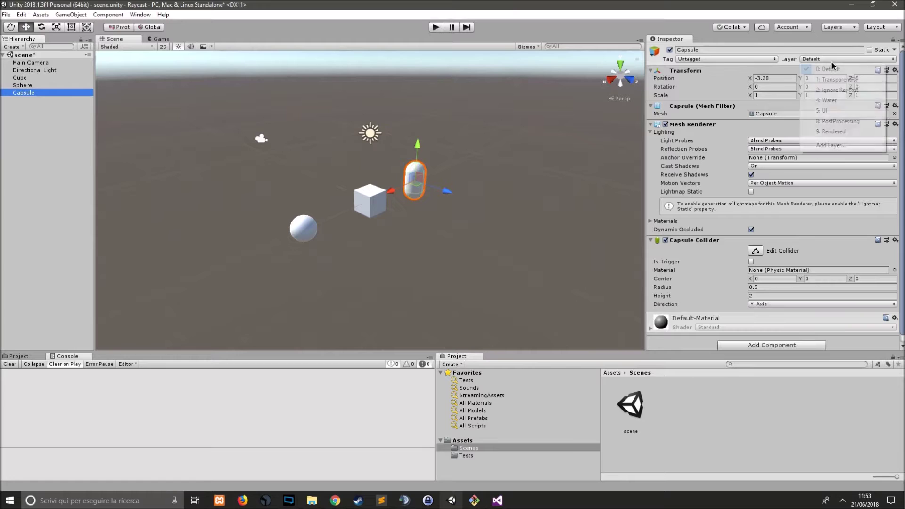
pyautogui.click(834, 132)
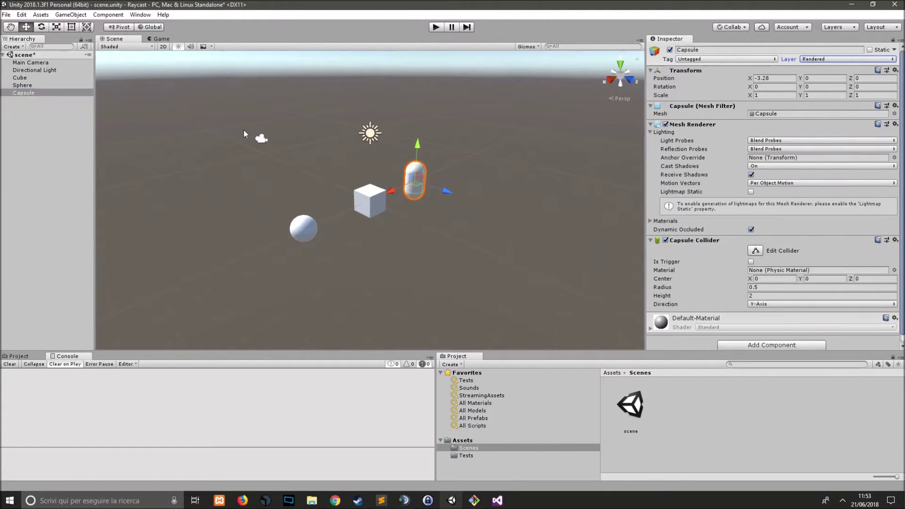
pyautogui.click(262, 139)
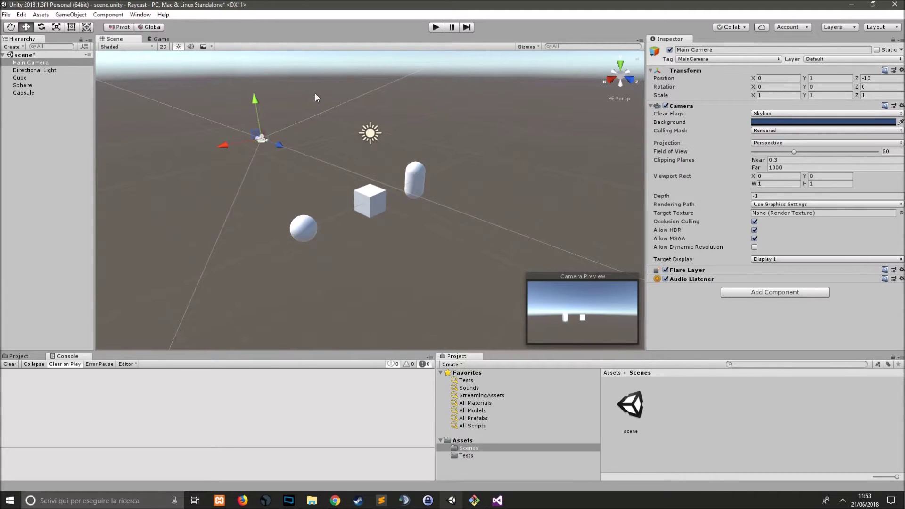
# Step: Show the Game view, now rendering only the capsule and cube
pyautogui.click(160, 39)
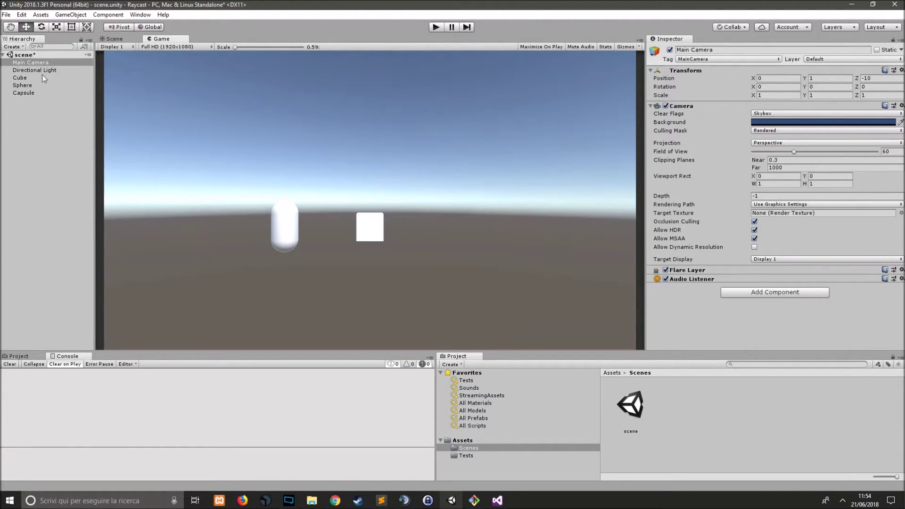
# Step: Add a second Camera object to the scene
pyautogui.click(27, 65)
pyautogui.rightClick(27, 67)
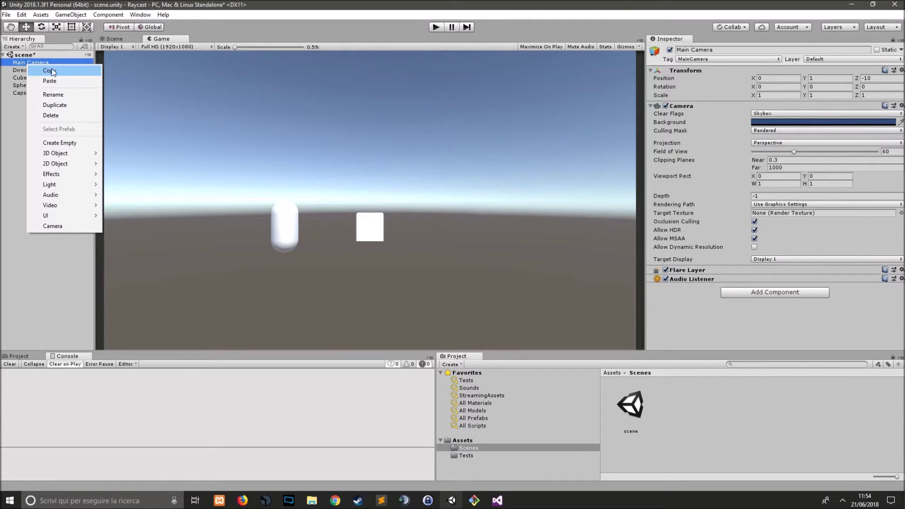
pyautogui.click(70, 15)
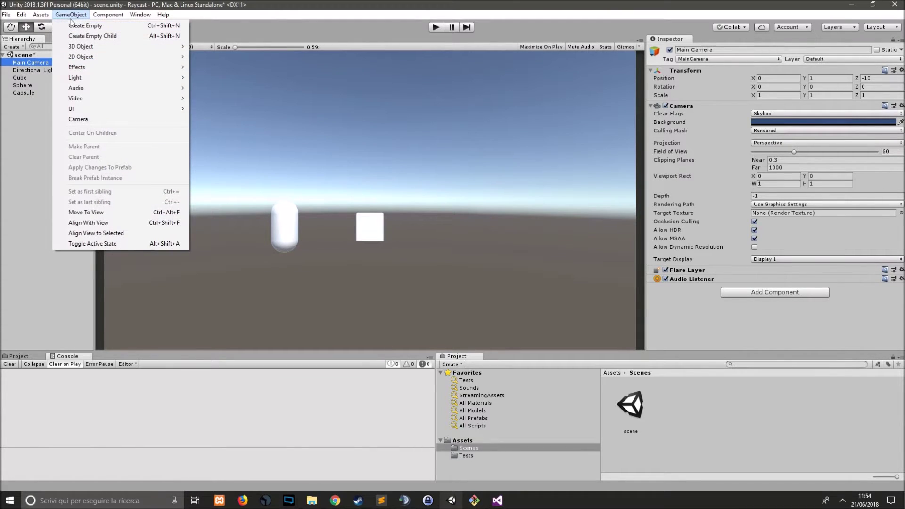
pyautogui.click(87, 120)
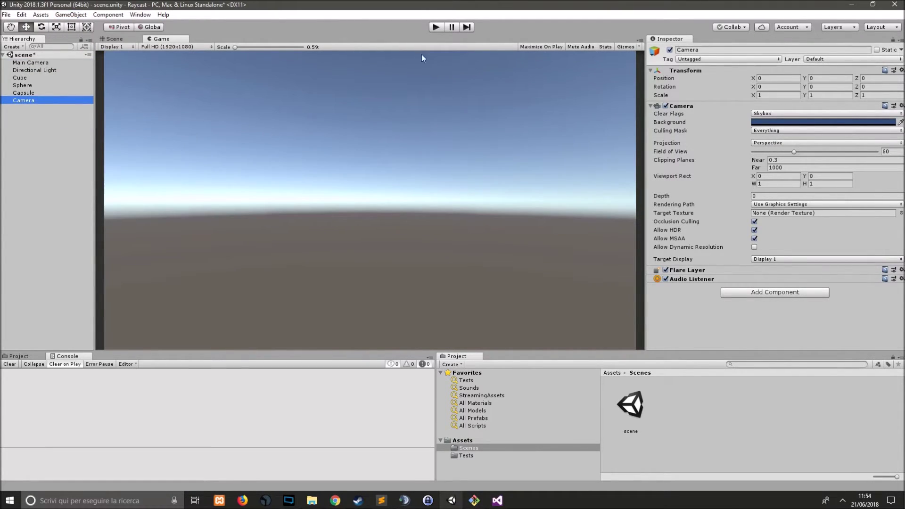
# Step: Set the new Camera's culling mask to Default only, comparing it with the Main Camera
pyautogui.click(767, 130)
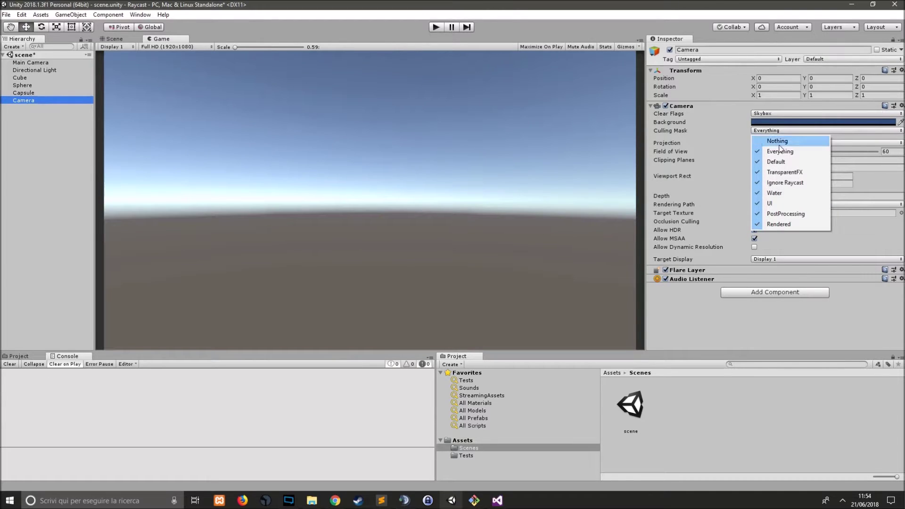
pyautogui.click(778, 141)
pyautogui.click(782, 130)
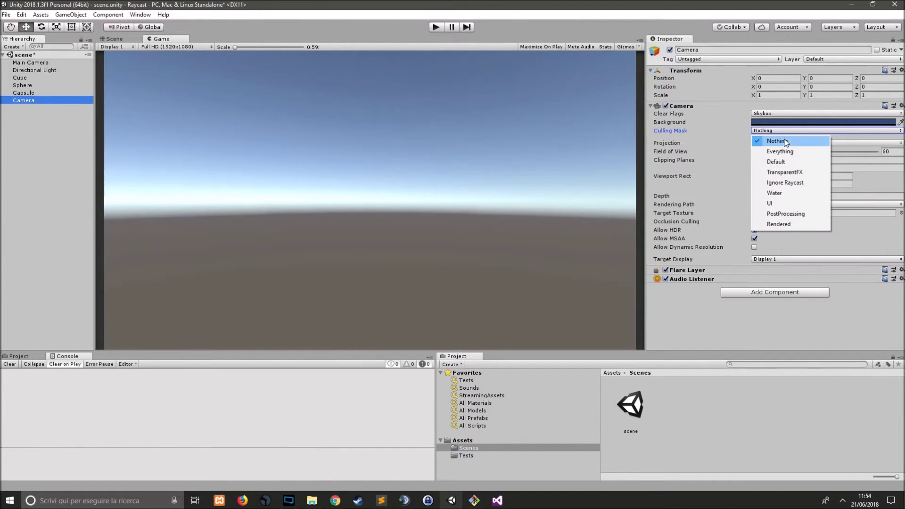
pyautogui.click(788, 162)
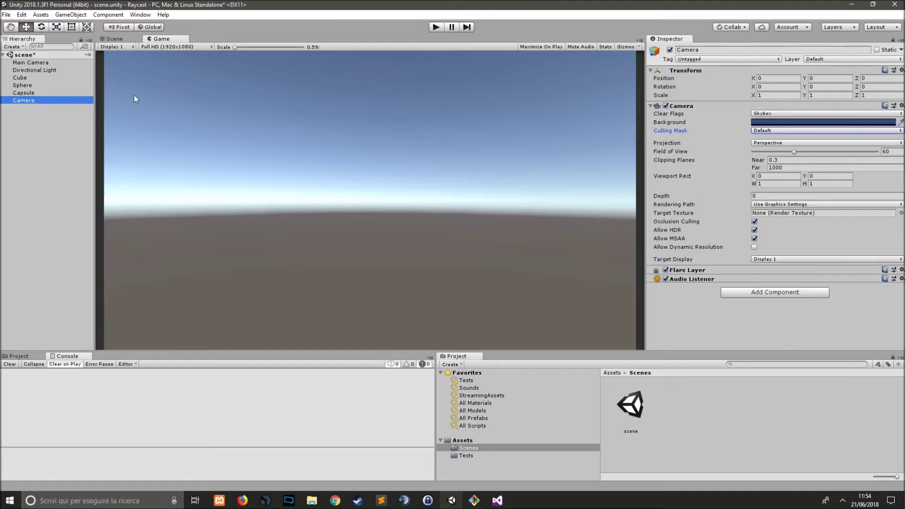
pyautogui.click(53, 61)
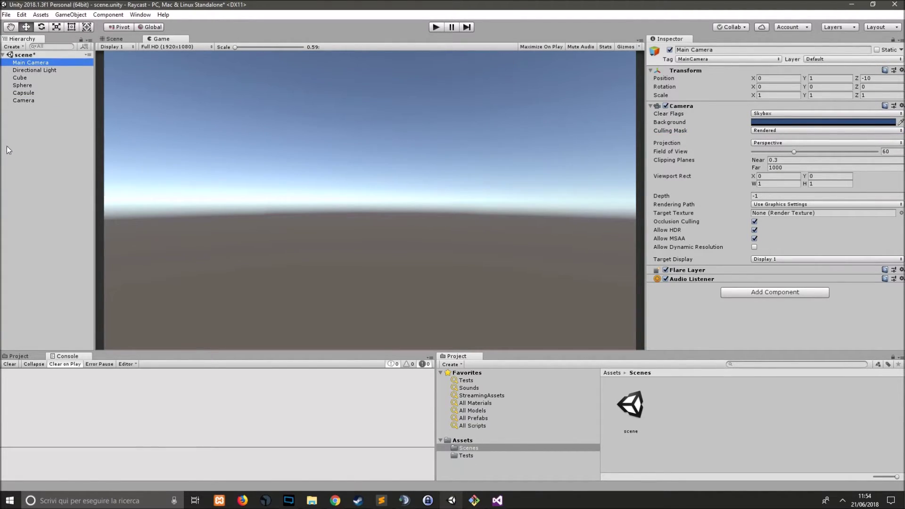
pyautogui.click(26, 98)
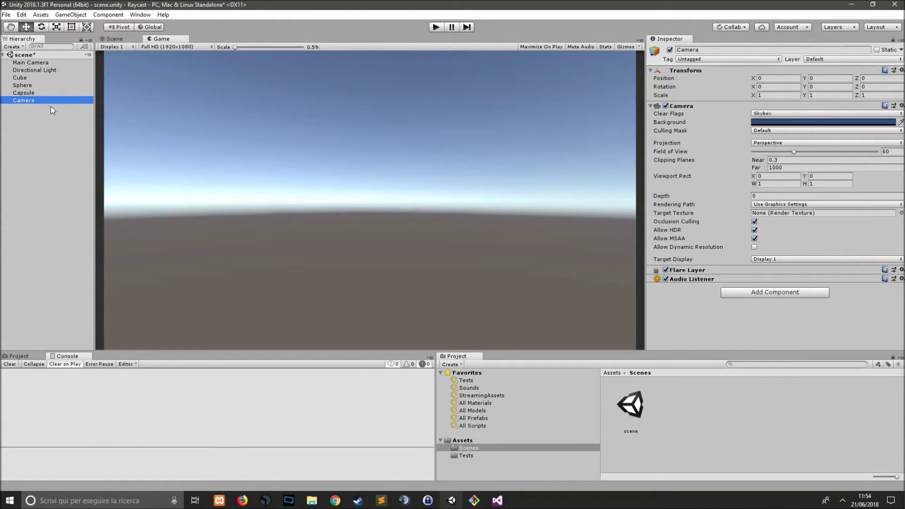
# Step: In the Scene view, reorder the Hierarchy: Capsule above Sphere, Camera directly under Main Camera
pyautogui.click(29, 77)
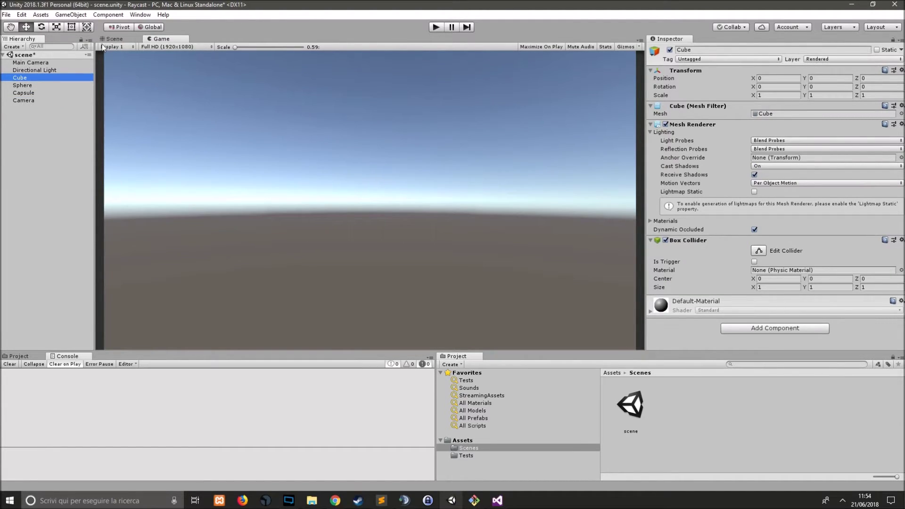
pyautogui.click(117, 39)
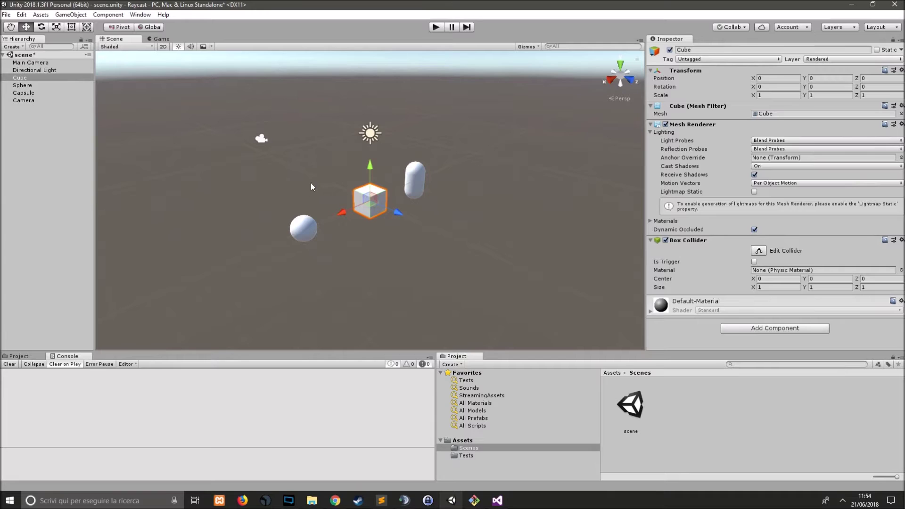
pyautogui.click(32, 93)
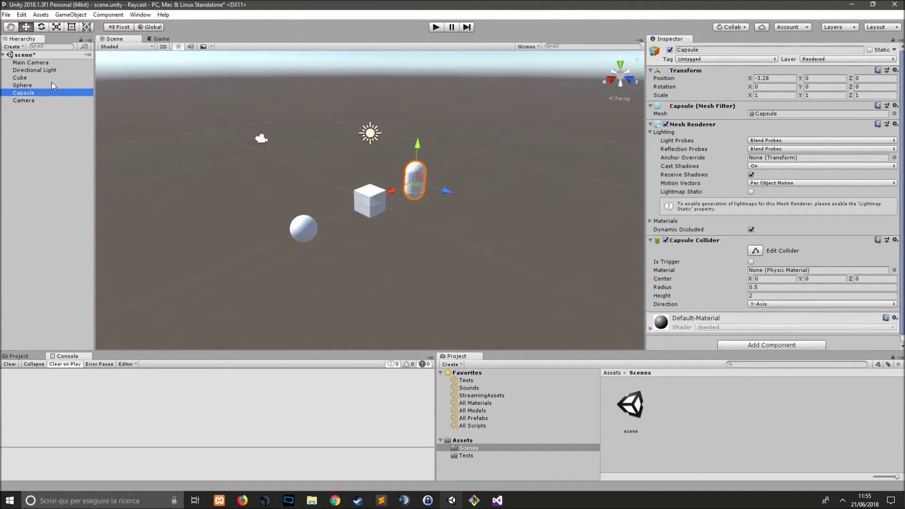
pyautogui.moveTo(36, 89); pyautogui.dragTo(33, 82)
pyautogui.click(32, 93)
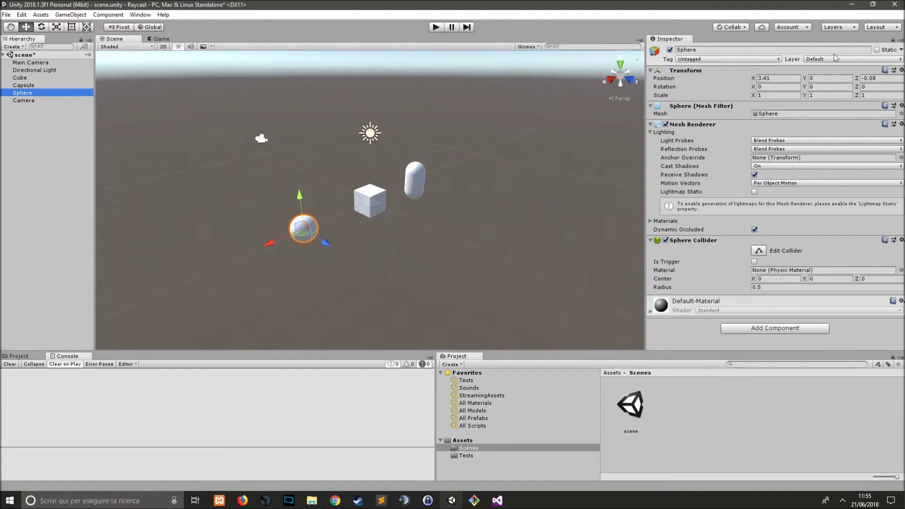
pyautogui.click(38, 101)
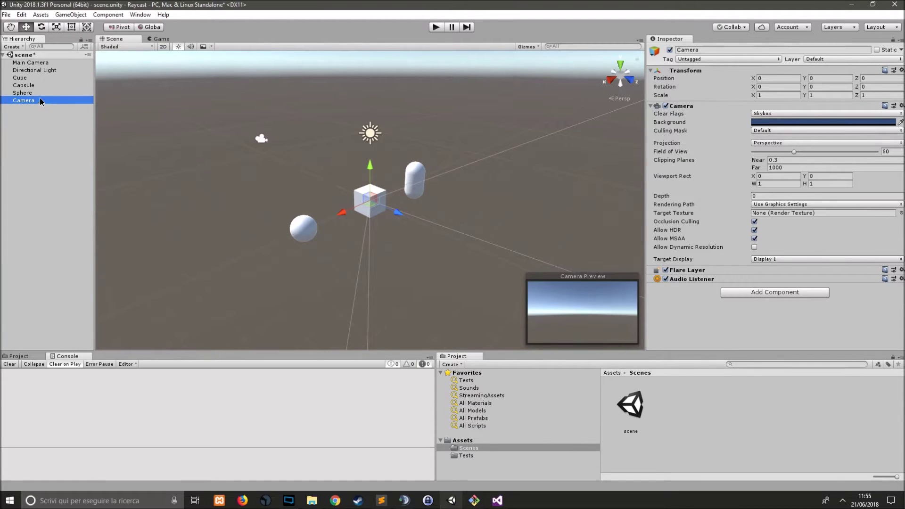
pyautogui.moveTo(40, 100); pyautogui.dragTo(44, 67)
# Step: Set Camera's position to Y 1 and Z -10, matching the Main Camera
pyautogui.click(41, 61)
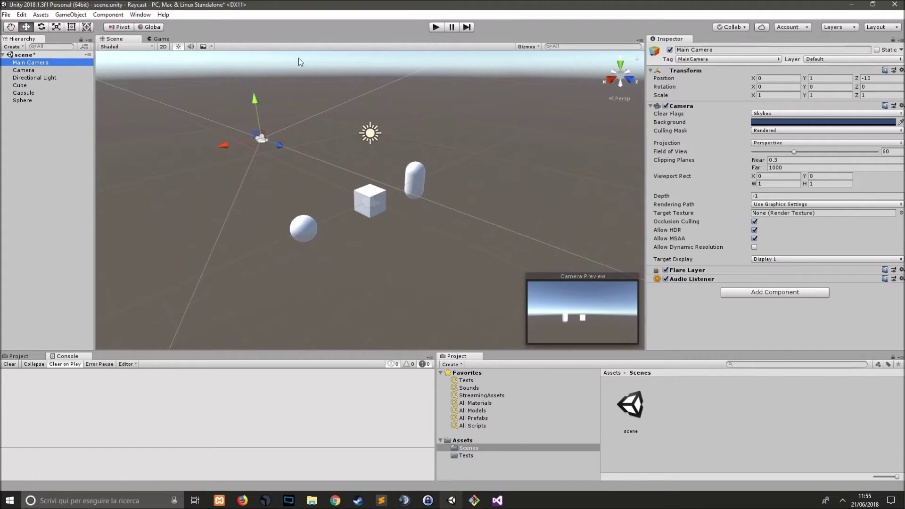
pyautogui.click(50, 70)
pyautogui.click(833, 79)
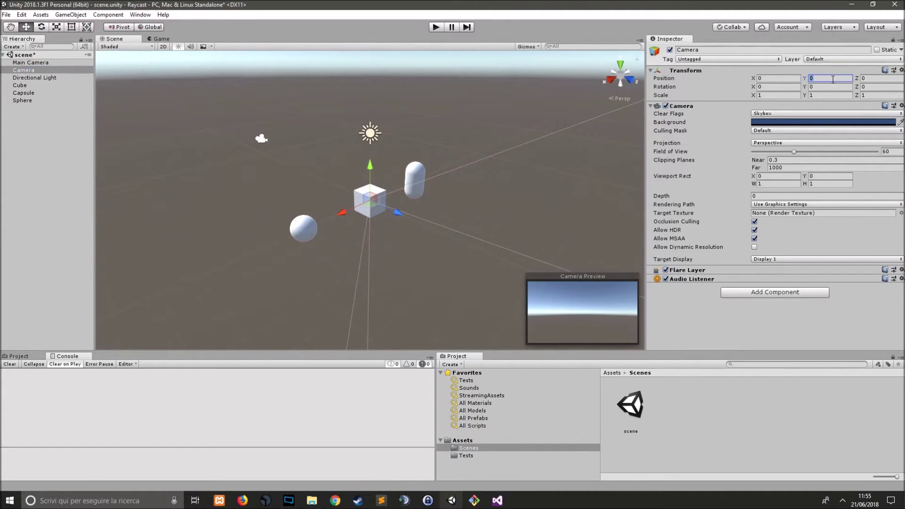
pyautogui.write('1')
pyautogui.press('Tab')
pyautogui.write('-10')
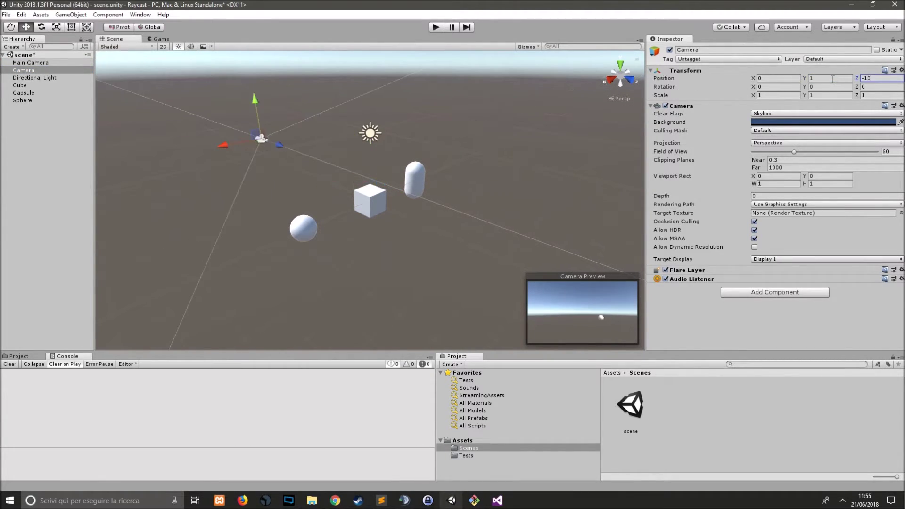
pyautogui.click(38, 63)
pyautogui.click(38, 70)
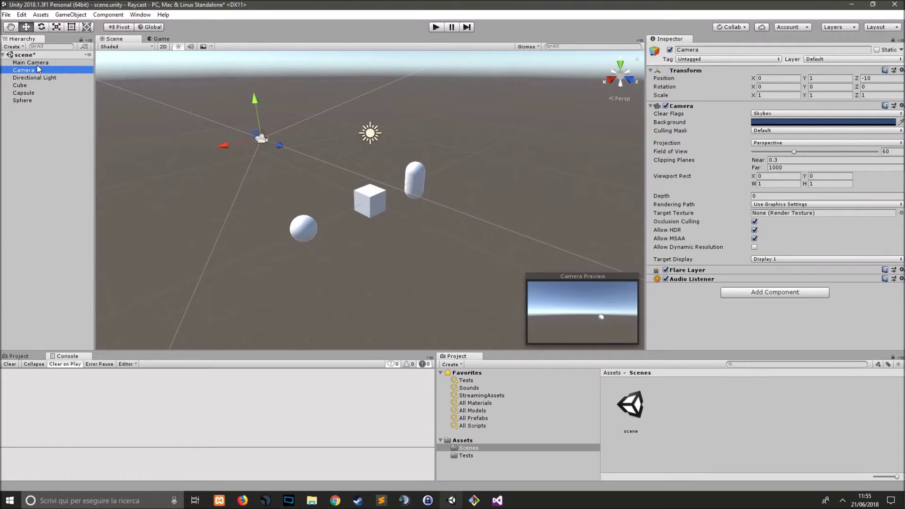
# Step: Show the Game view and compare depths: Main Camera at -1, Camera at 0
pyautogui.click(161, 40)
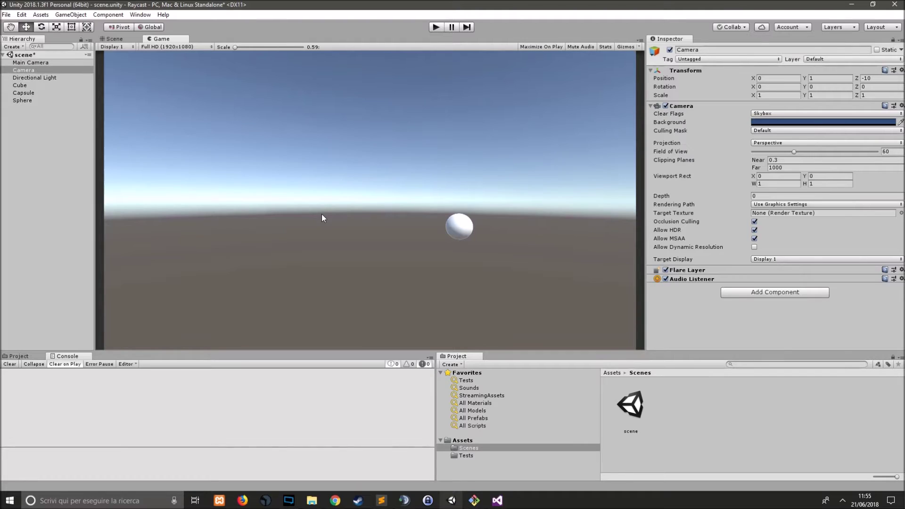
pyautogui.click(32, 64)
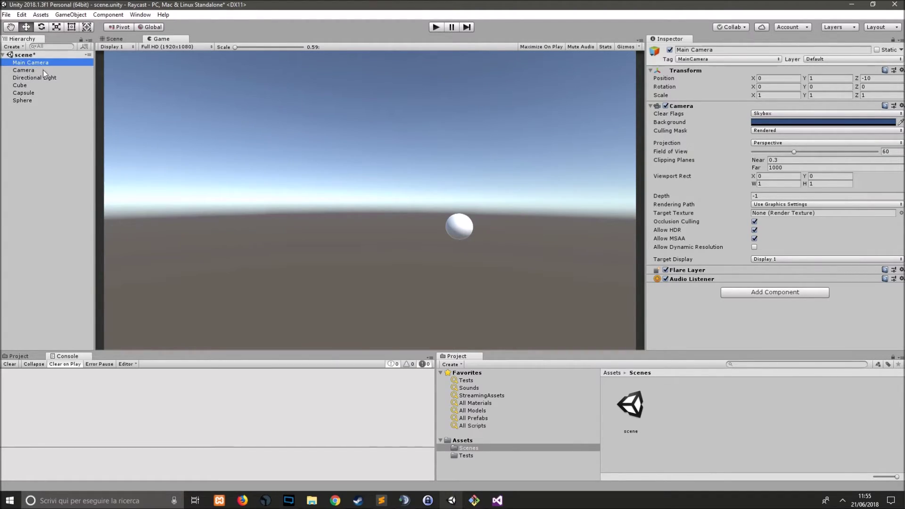
pyautogui.click(38, 70)
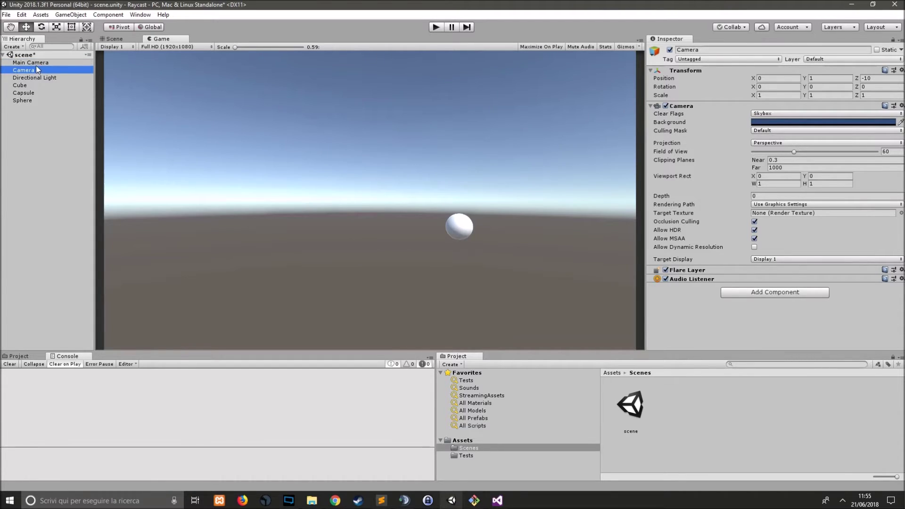
pyautogui.click(36, 65)
pyautogui.click(43, 69)
pyautogui.click(32, 62)
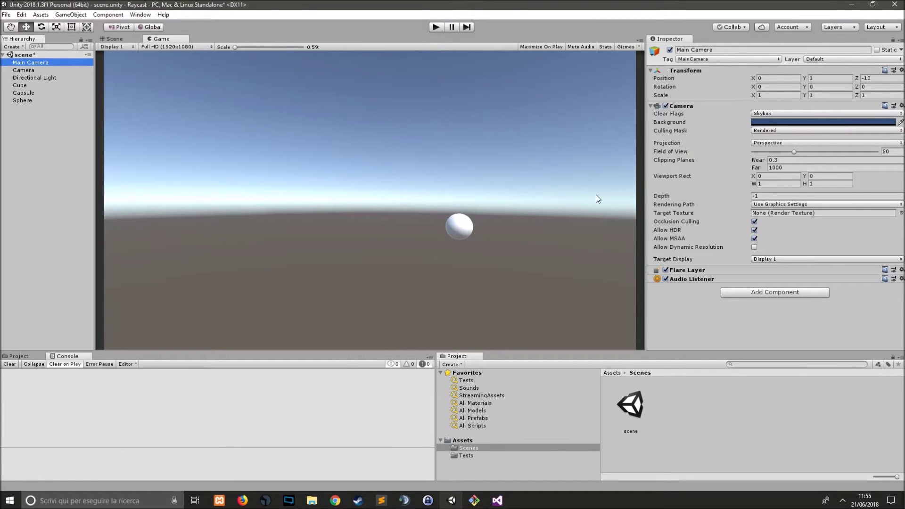
pyautogui.click(35, 70)
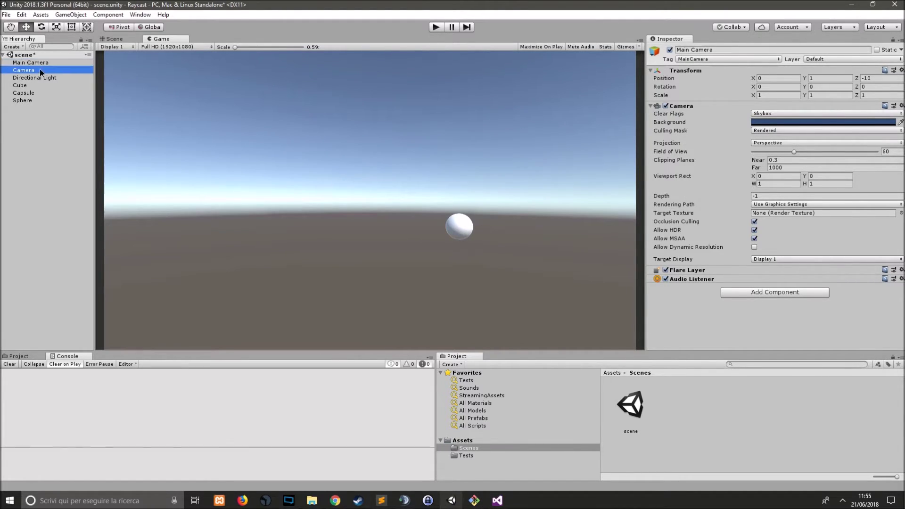
pyautogui.moveTo(689, 193)
pyautogui.click(32, 64)
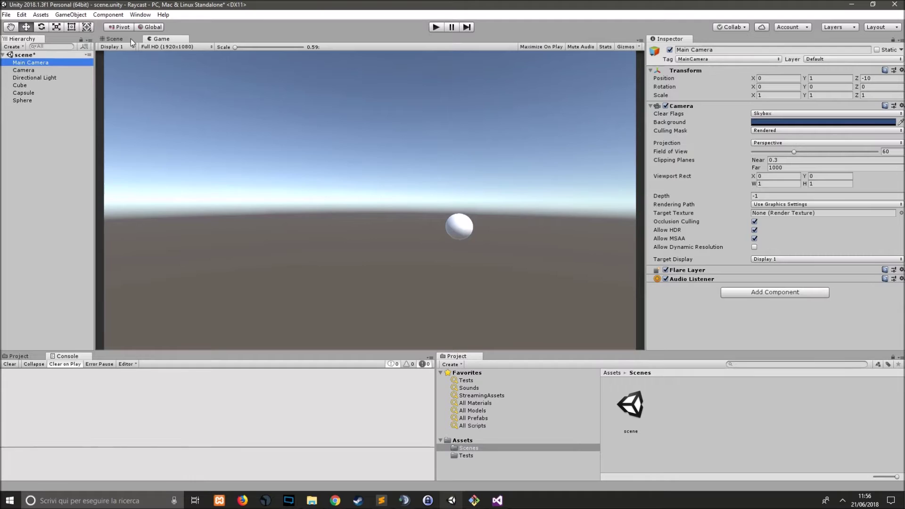
# Step: In the Scene view, select Camera and reframe the view toward the shapes and sky
pyautogui.click(115, 39)
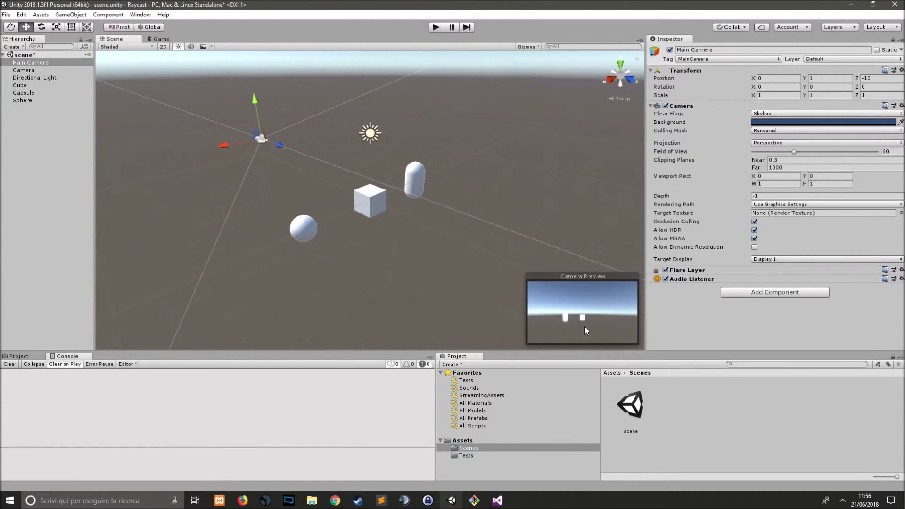
pyautogui.click(41, 70)
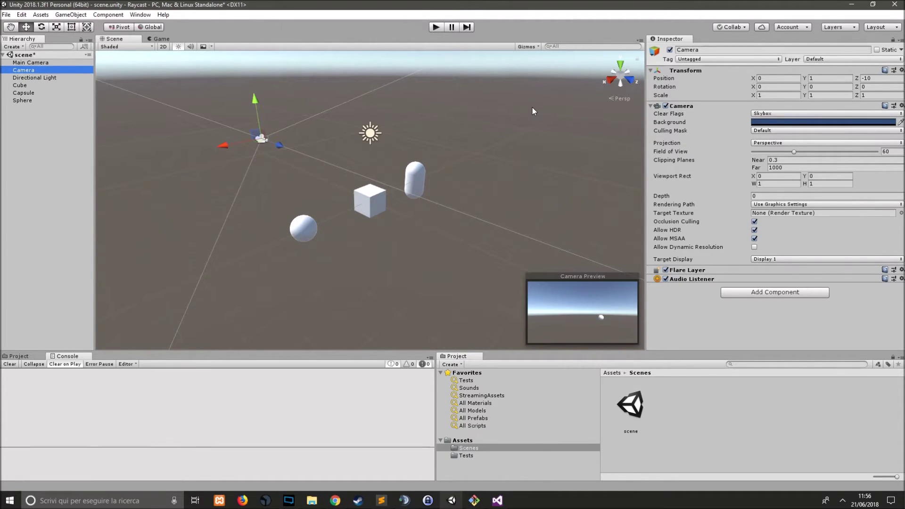
pyautogui.moveTo(672, 115)
pyautogui.moveTo(464, 231)
pyautogui.keyDown('alt'); pyautogui.mouseDown()
pyautogui.moveTo(398, 189)
pyautogui.moveTo(336, 230)
pyautogui.mouseUp(); pyautogui.keyUp('alt')
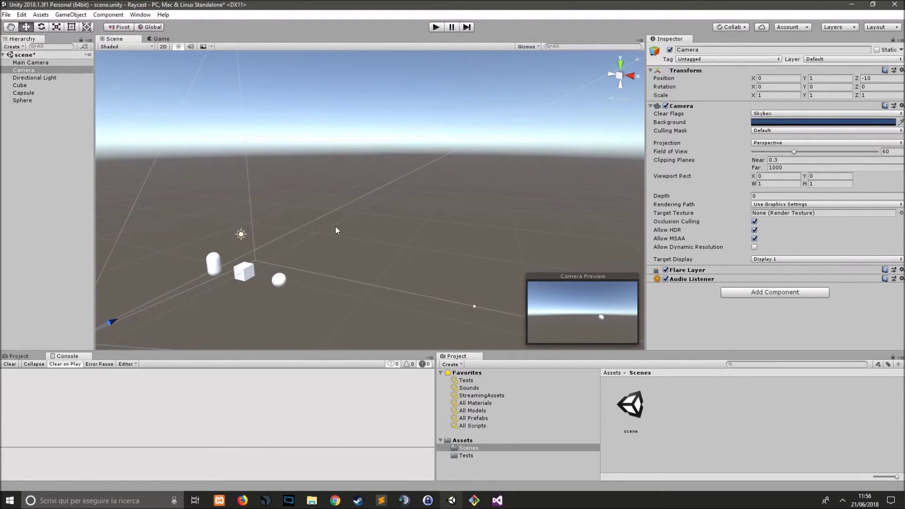
pyautogui.click(40, 71)
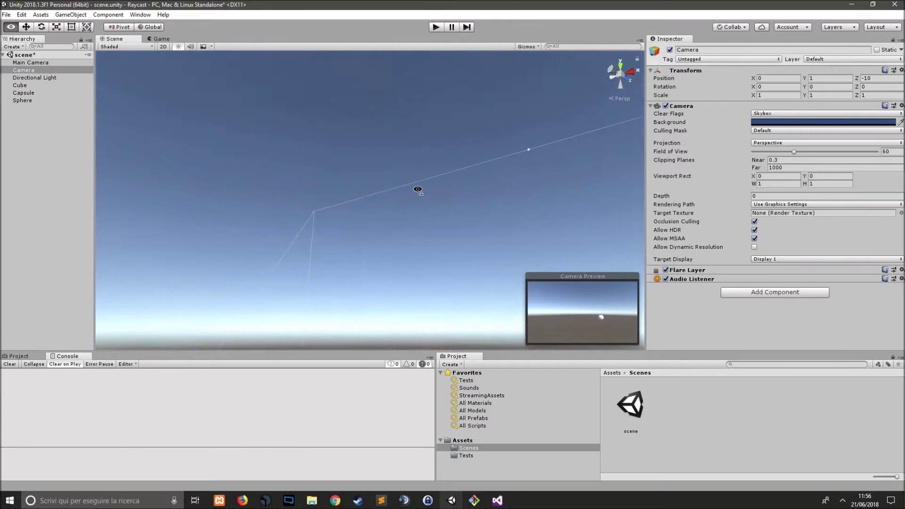
pyautogui.moveTo(450, 297)
pyautogui.keyDown('alt'); pyautogui.mouseDown()
pyautogui.moveTo(457, 200)
pyautogui.moveTo(454, 268)
pyautogui.mouseUp(); pyautogui.keyUp('alt')
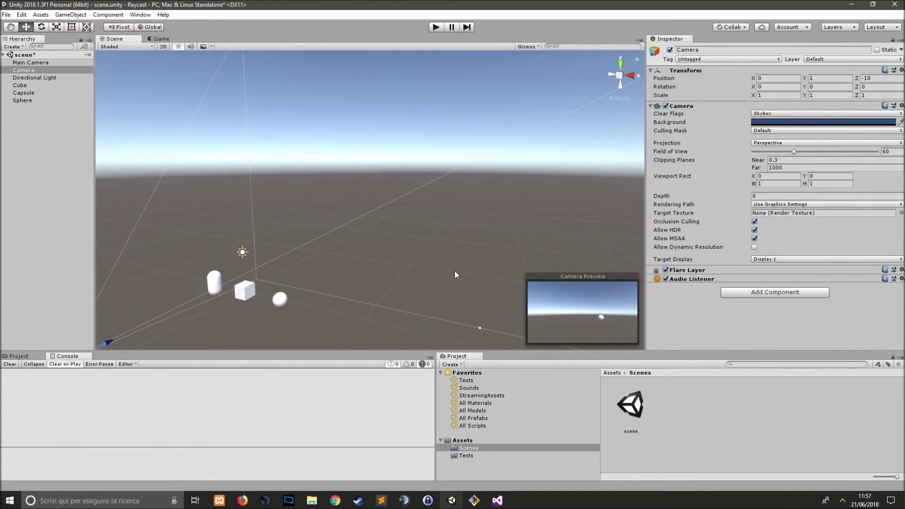
# Step: Change Camera's Clear Flags to Solid Color, then to Depth only
pyautogui.click(769, 116)
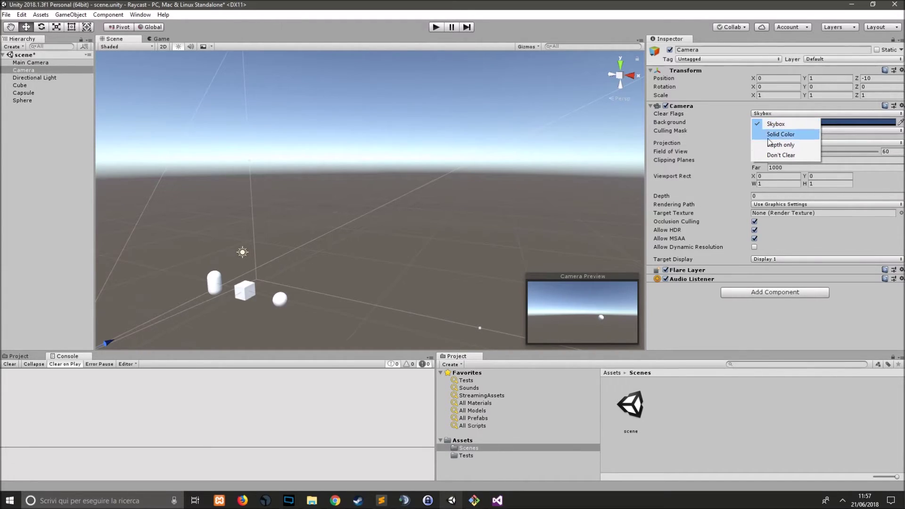
pyautogui.click(793, 135)
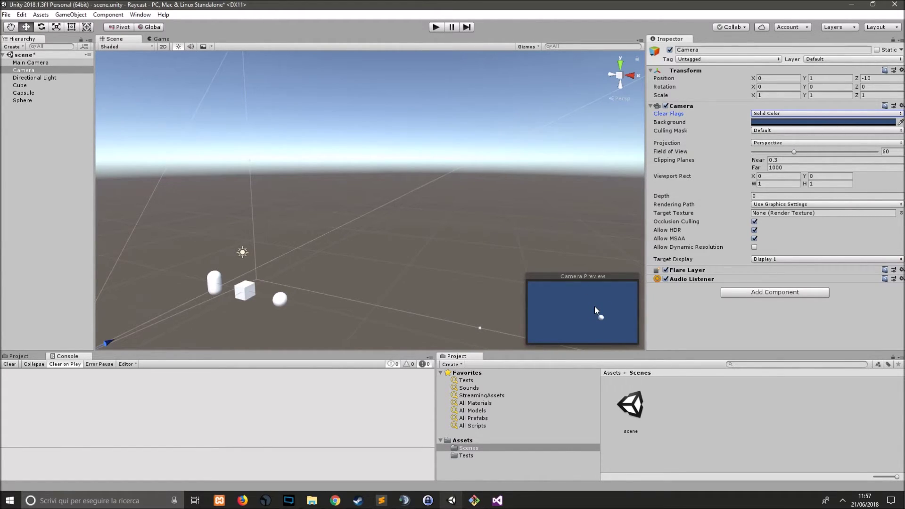
pyautogui.click(778, 113)
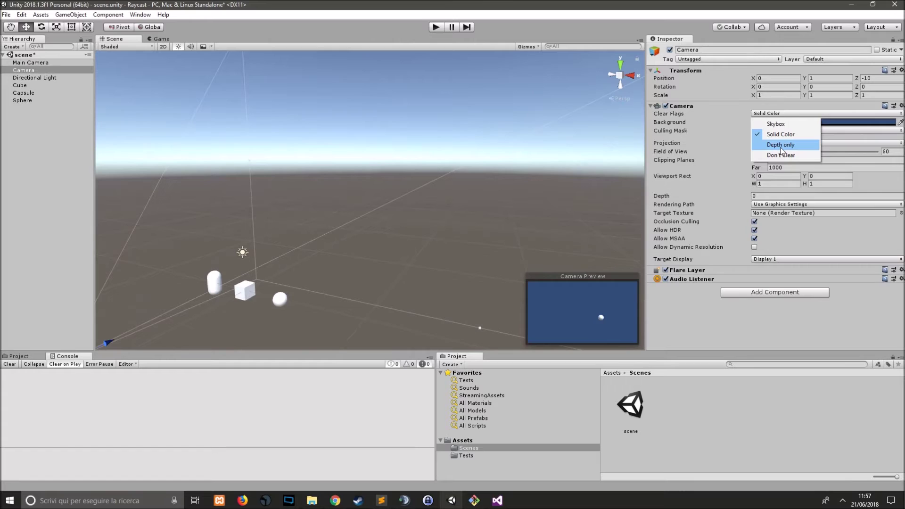
pyautogui.click(782, 146)
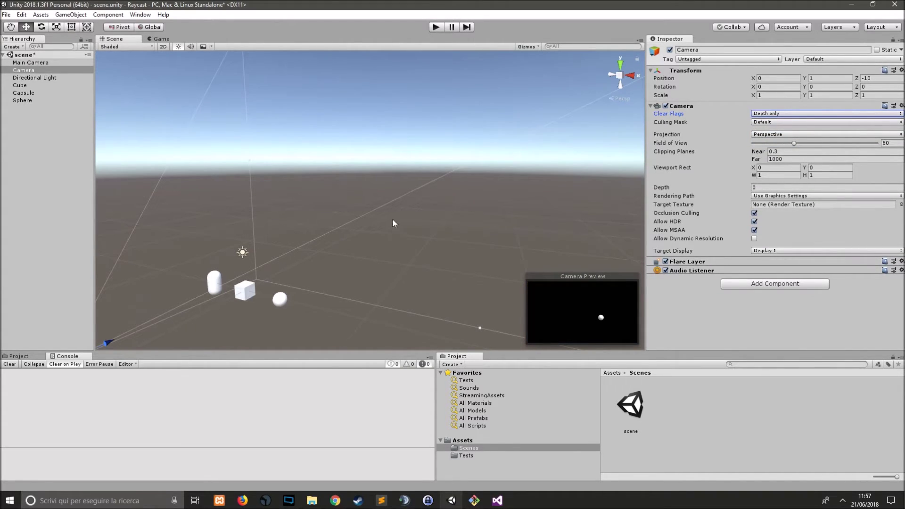
# Step: Zoom out the Scene view, compare it with the Game view, then select the Main Camera
pyautogui.keyDown('alt'); pyautogui.moveTo(394, 224); pyautogui.dragTo(459, 258); pyautogui.keyUp('alt')
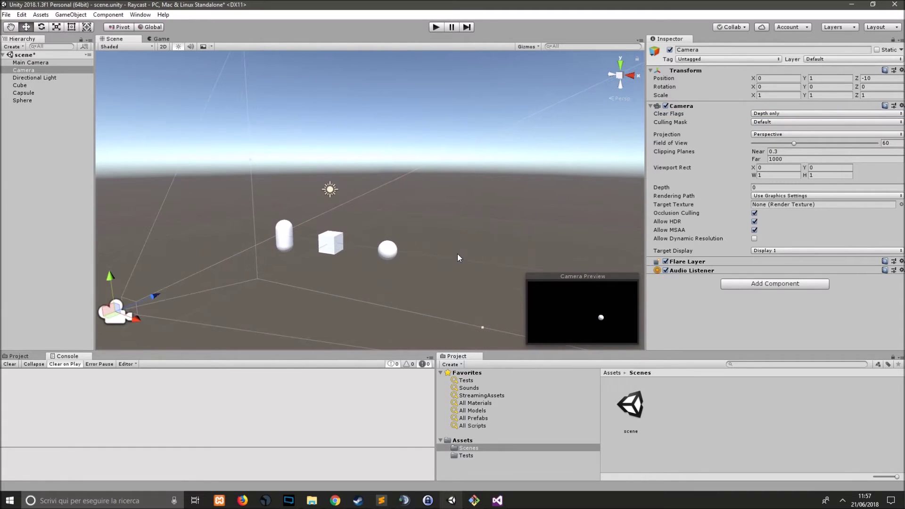
pyautogui.scroll(-3, 422, 259)
pyautogui.scroll(-2, 422, 259)
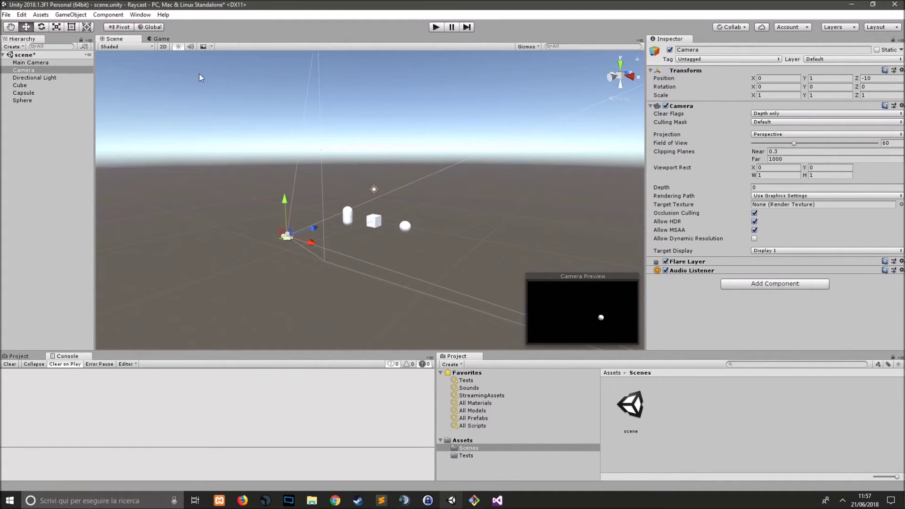
pyautogui.click(164, 38)
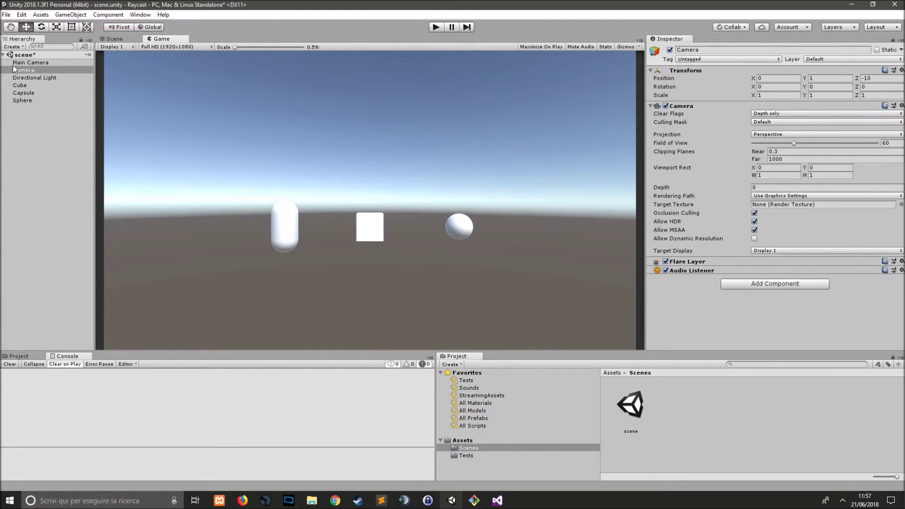
pyautogui.click(115, 39)
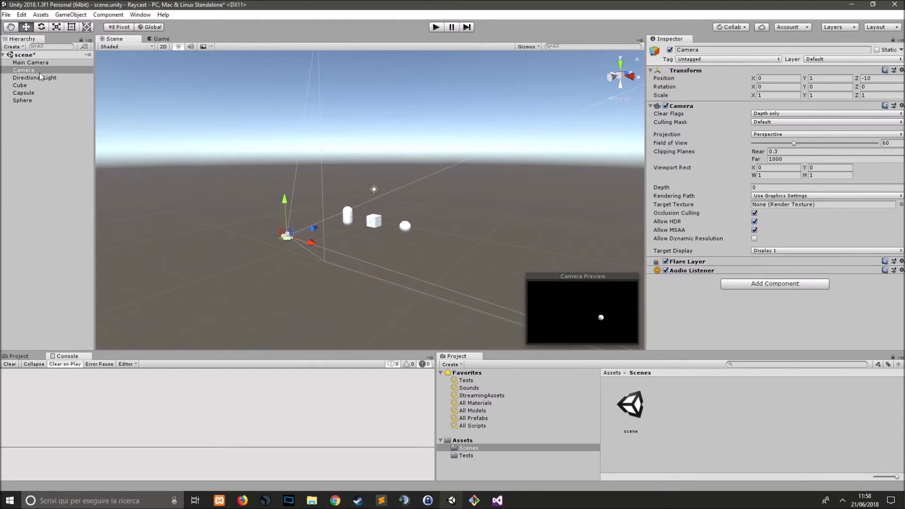
pyautogui.click(52, 64)
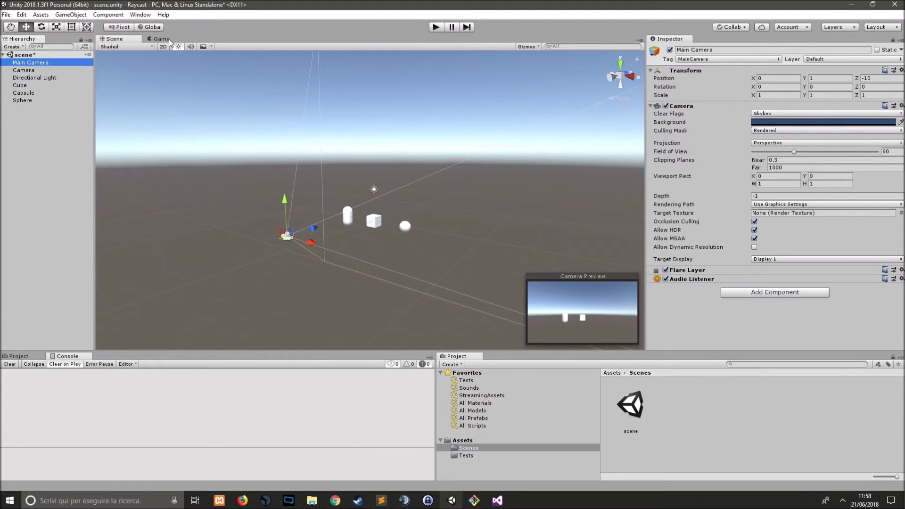
# Step: Compare the second camera's settings with the Main Camera's and check the Game view
pyautogui.click(35, 71)
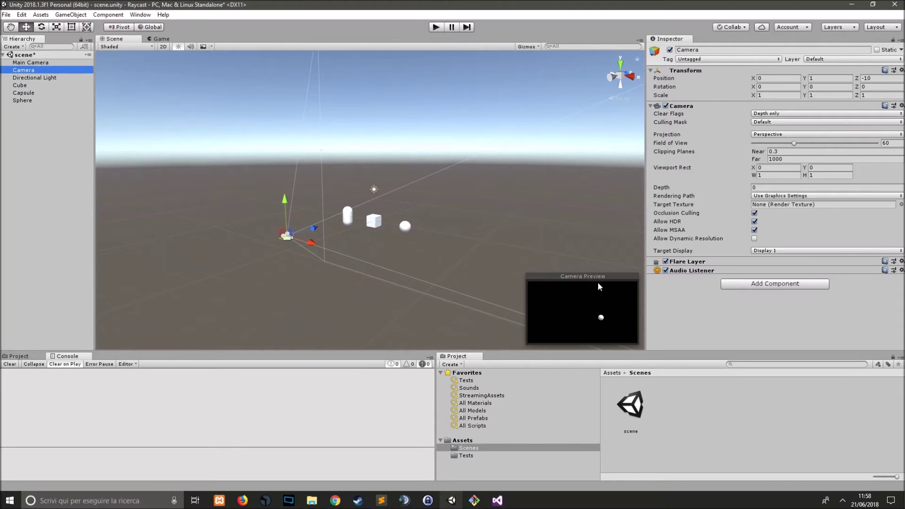
pyautogui.click(46, 63)
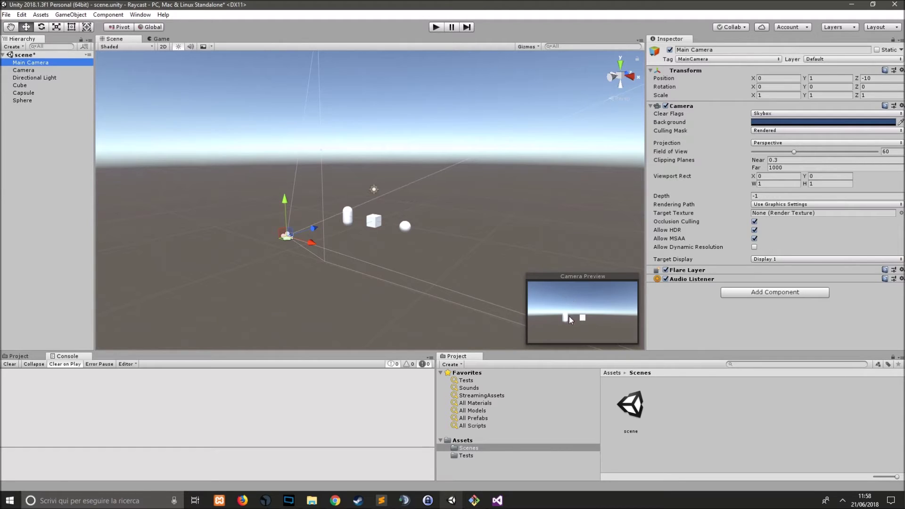
pyautogui.click(160, 40)
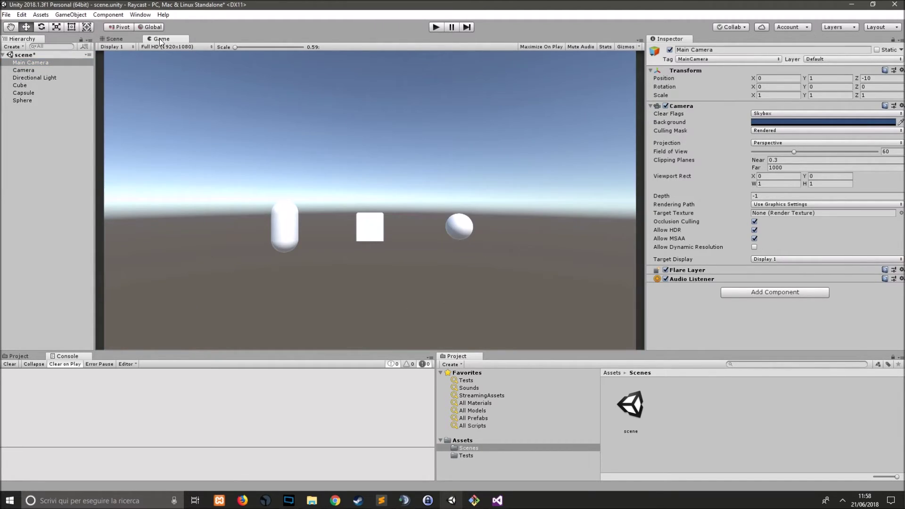
pyautogui.click(42, 64)
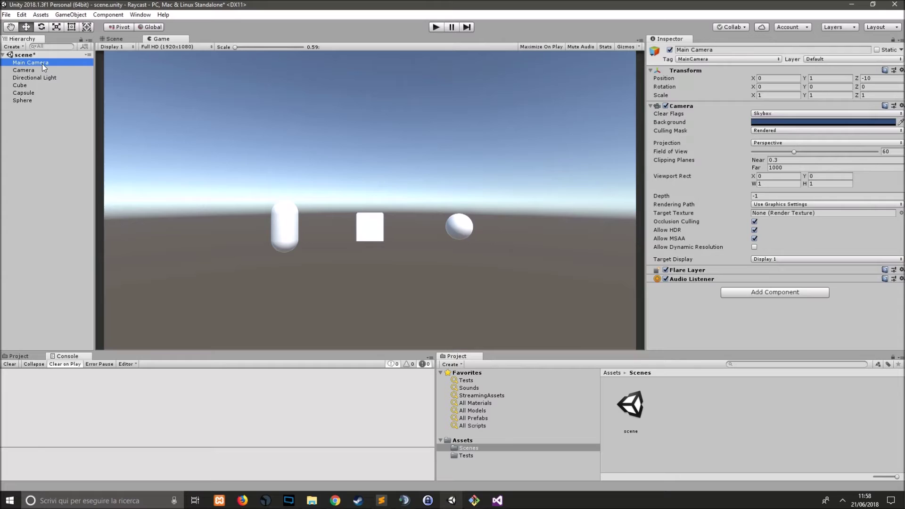
# Step: Set the Main Camera's Clear Flags to Solid Color with a teal (326F79) background
pyautogui.click(819, 113)
pyautogui.click(798, 134)
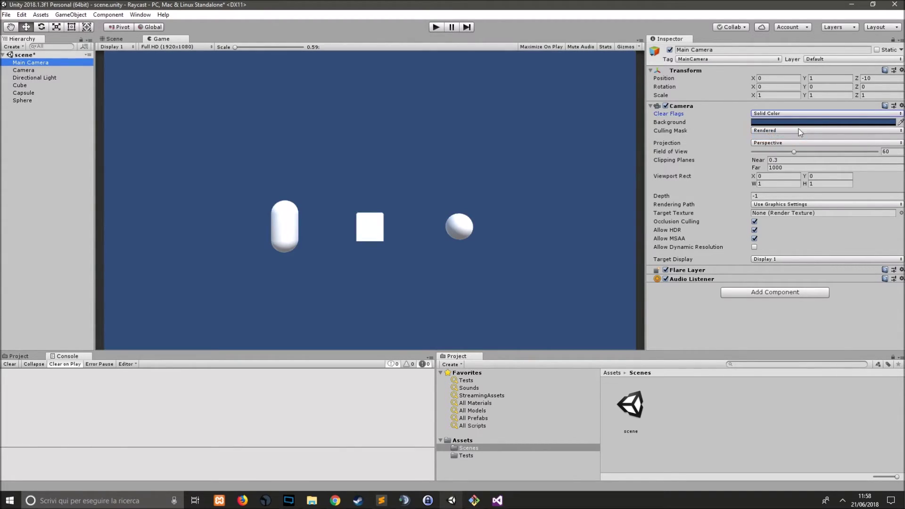
pyautogui.click(798, 123)
pyautogui.moveTo(717, 220)
pyautogui.mouseDown()
pyautogui.moveTo(675, 146)
pyautogui.moveTo(679, 166)
pyautogui.mouseUp()
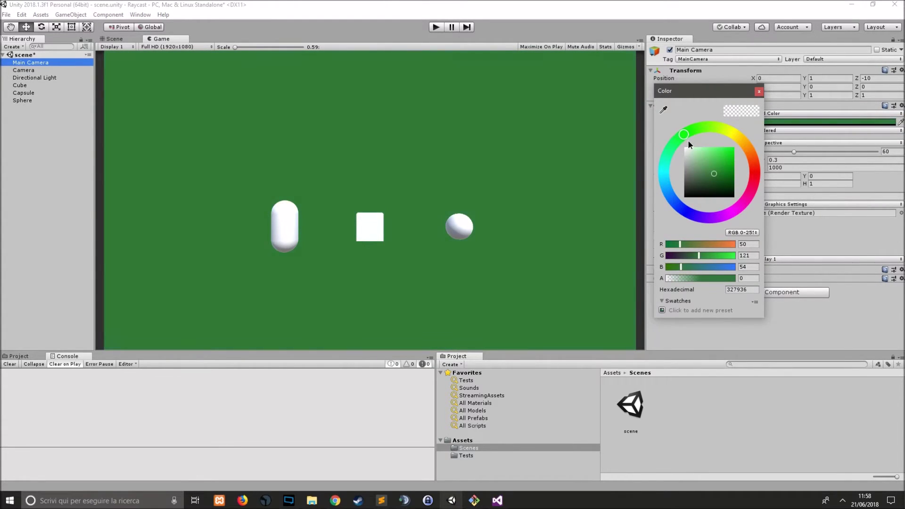
pyautogui.click(759, 91)
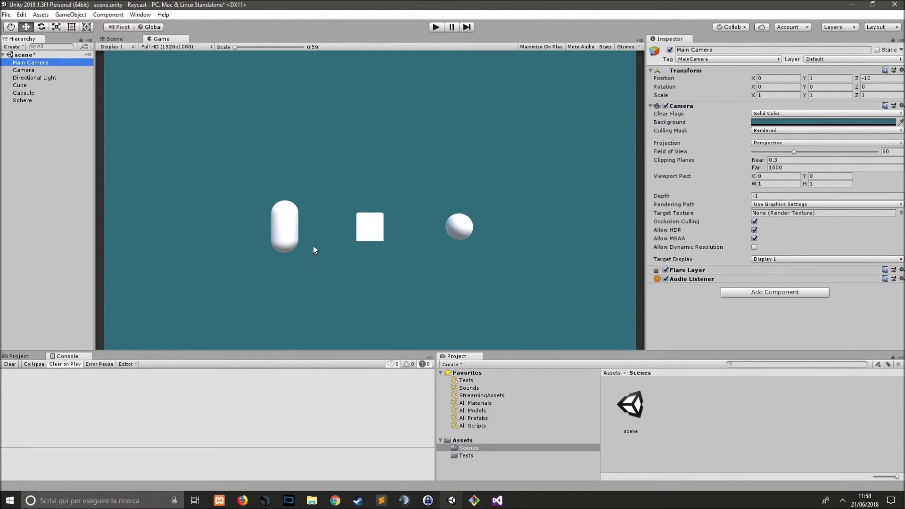
pyautogui.click(24, 77)
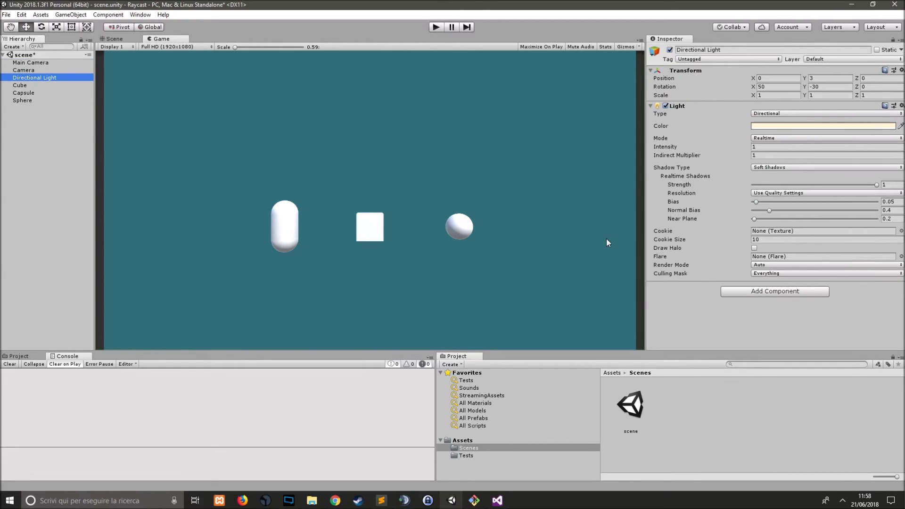
pyautogui.click(41, 63)
pyautogui.click(669, 49)
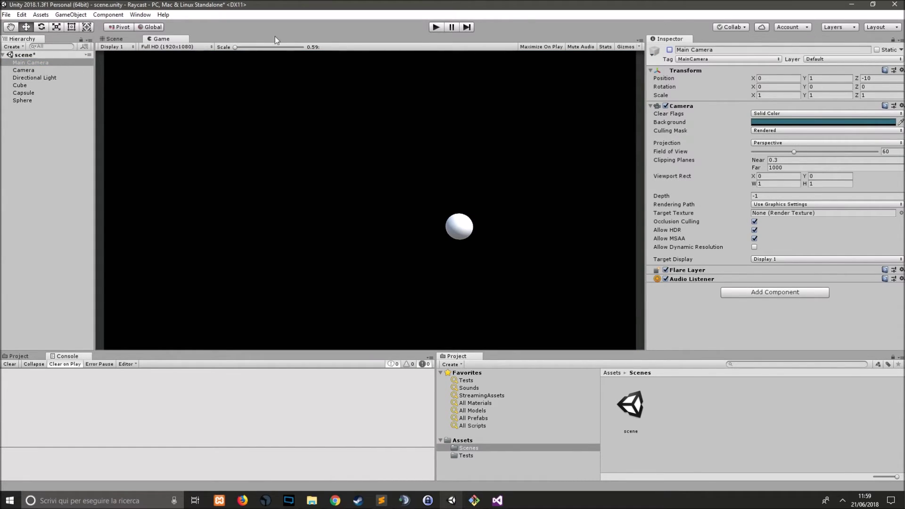
pyautogui.click(669, 49)
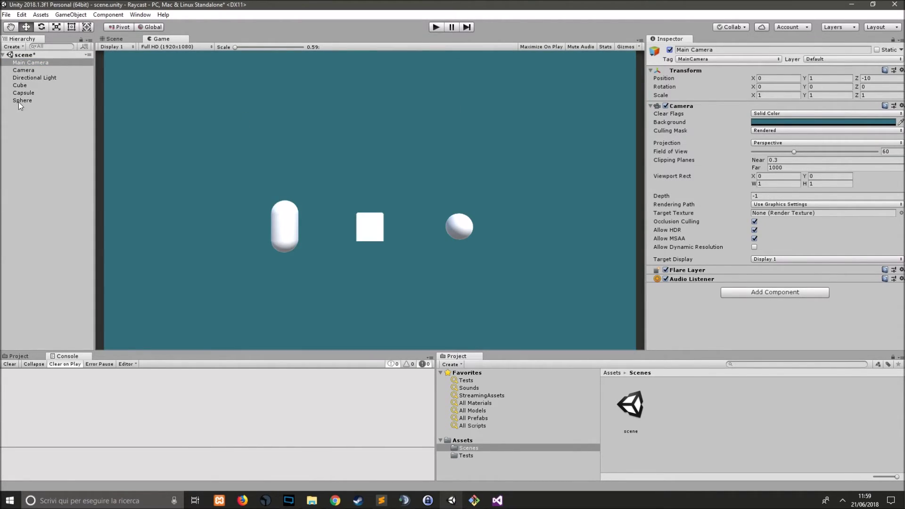
pyautogui.click(33, 72)
pyautogui.hotkey('alt', 'shift', 'a')
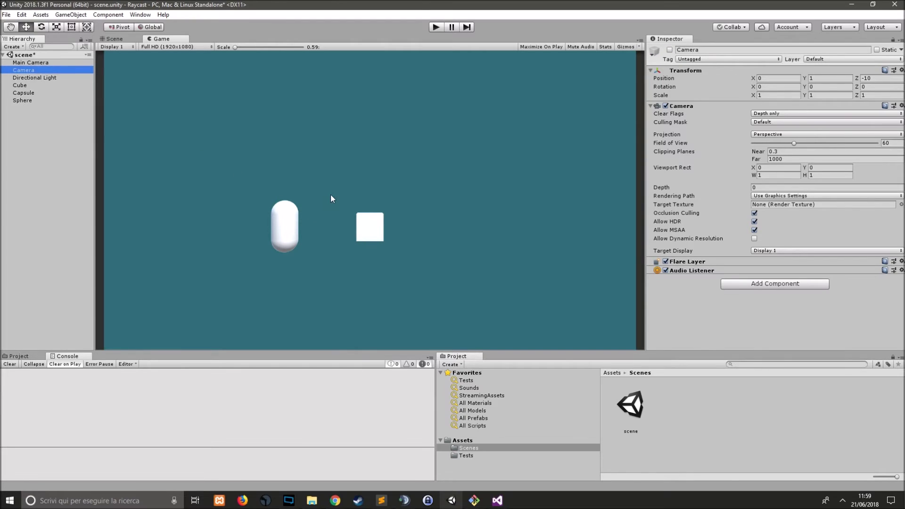
pyautogui.hotkey('alt', 'shift', 'a')
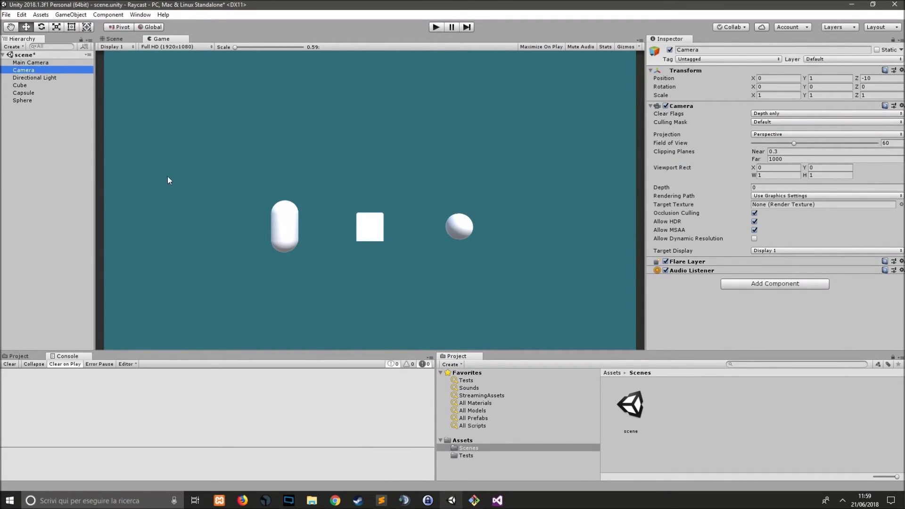
# Step: Rename the second camera in the Hierarchy to 'UICamera'
pyautogui.click(33, 71)
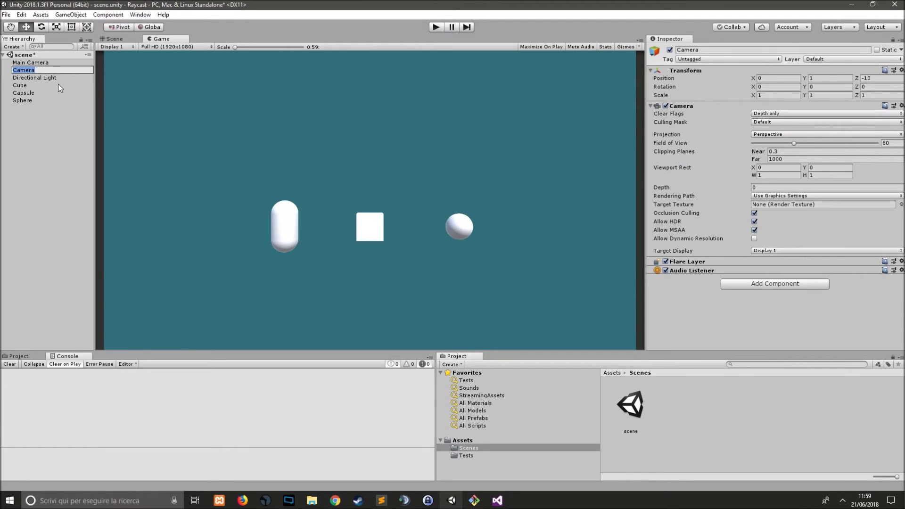
pyautogui.write('UICamera')
pyautogui.press('Return')
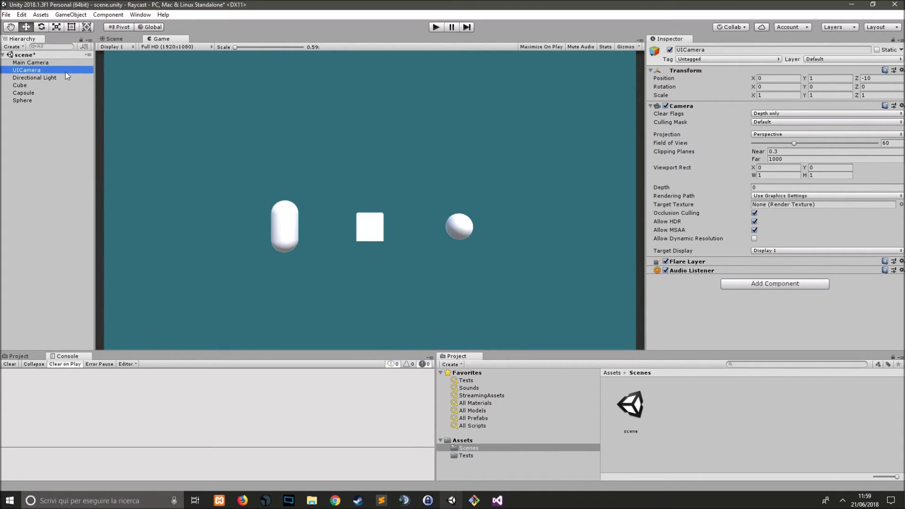
pyautogui.click(382, 161)
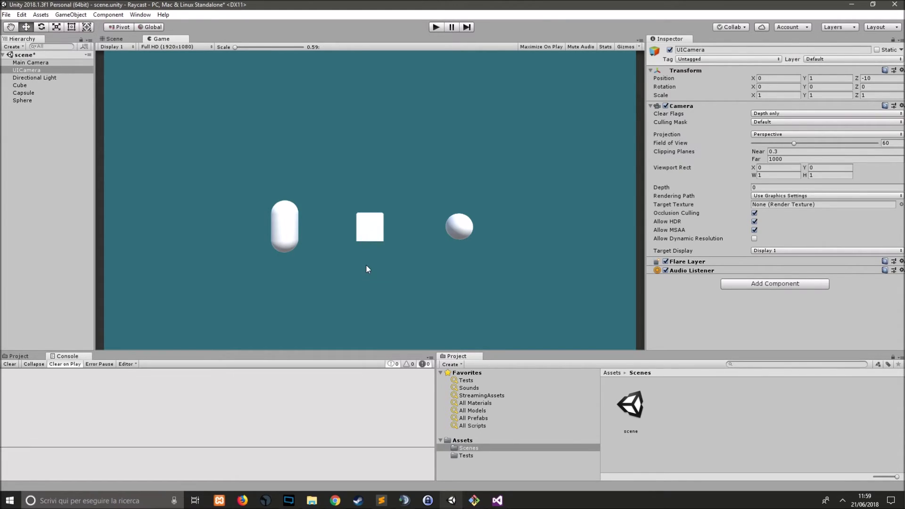
# Step: Drag the Sphere toward the camera to 0.18, 0, -3.01, so it sits in front of the cube
pyautogui.click(121, 40)
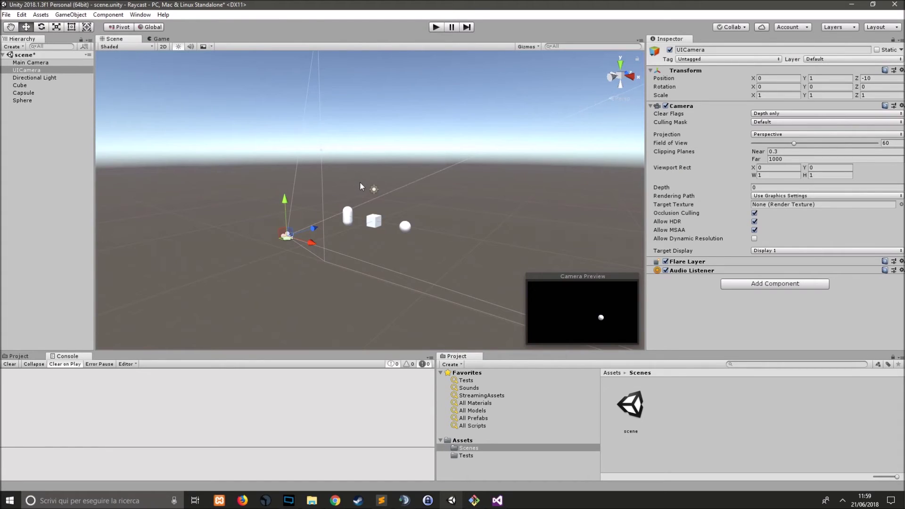
pyautogui.click(450, 270)
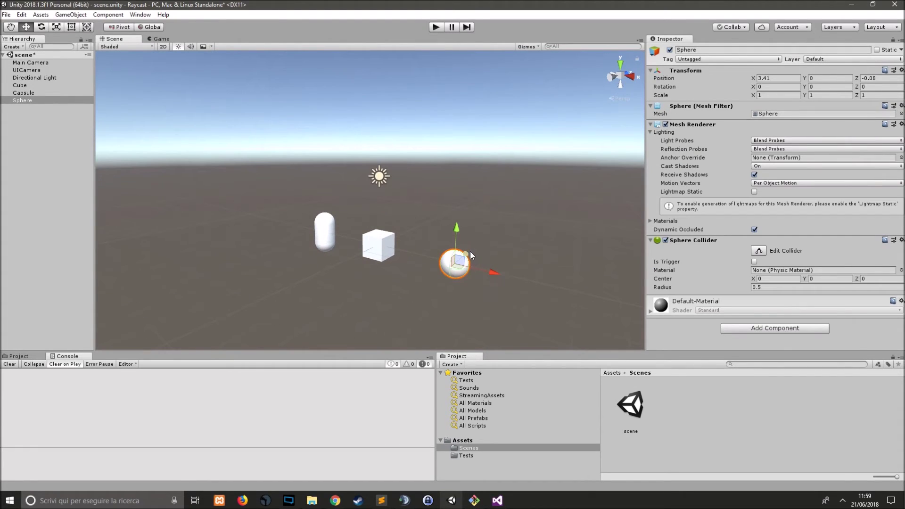
pyautogui.moveTo(470, 256)
pyautogui.mouseDown()
pyautogui.moveTo(380, 280)
pyautogui.moveTo(367, 273)
pyautogui.mouseUp()
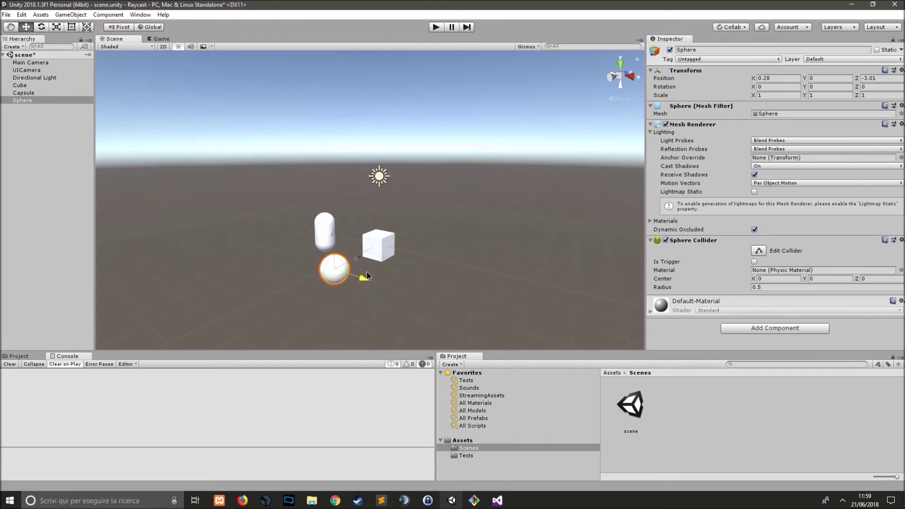
pyautogui.click(159, 39)
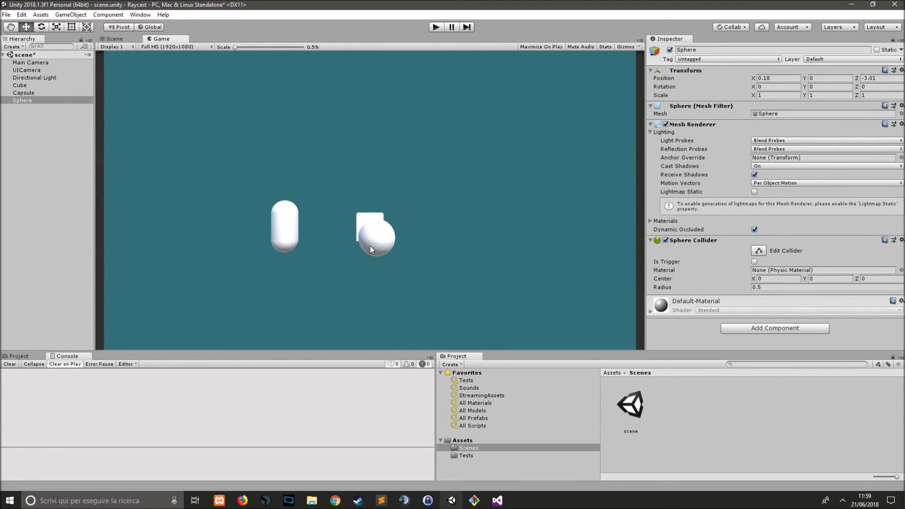
pyautogui.click(30, 72)
# Step: Toggle the UICamera off and back on, then set its depth to -2
pyautogui.click(670, 50)
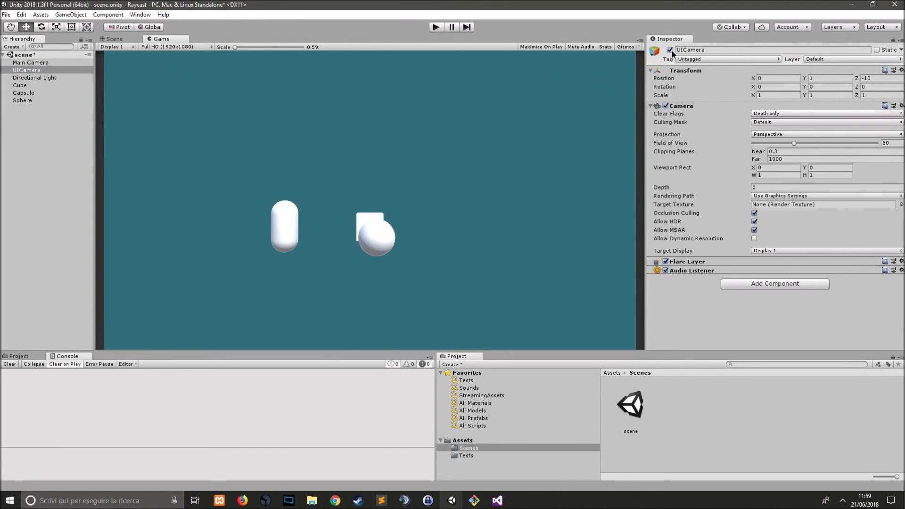
pyautogui.click(669, 50)
pyautogui.click(763, 187)
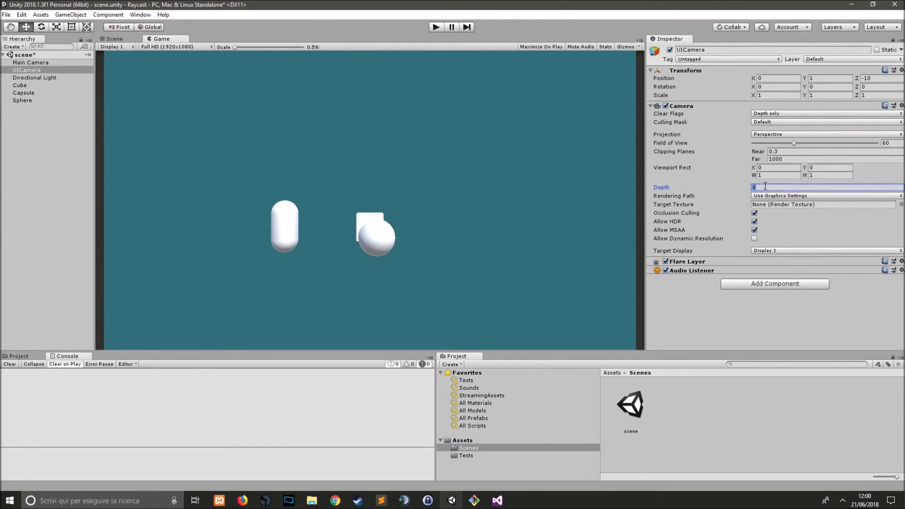
pyautogui.write('-2')
# Step: Return to the Scene view, adjust the zoom, and select the sphere
pyautogui.click(111, 45)
pyautogui.click(110, 41)
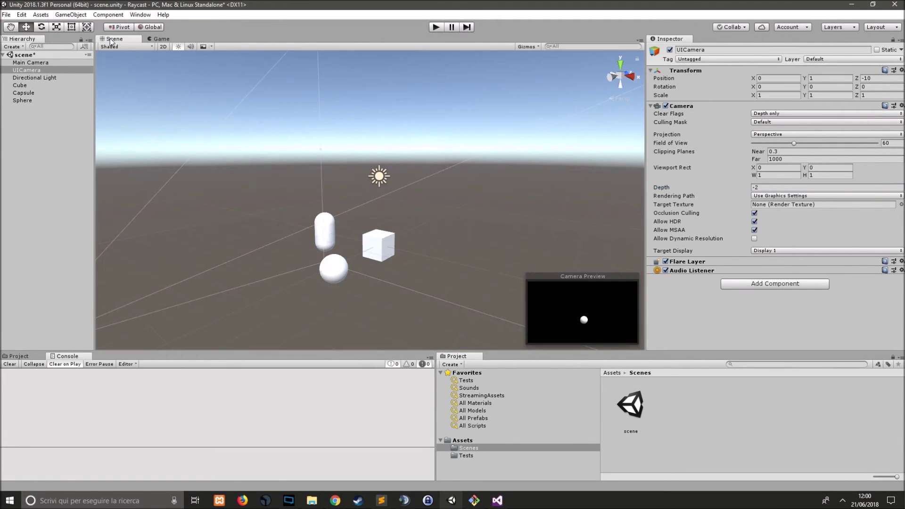
pyautogui.scroll(3, 361, 290)
pyautogui.scroll(-2, 361, 289)
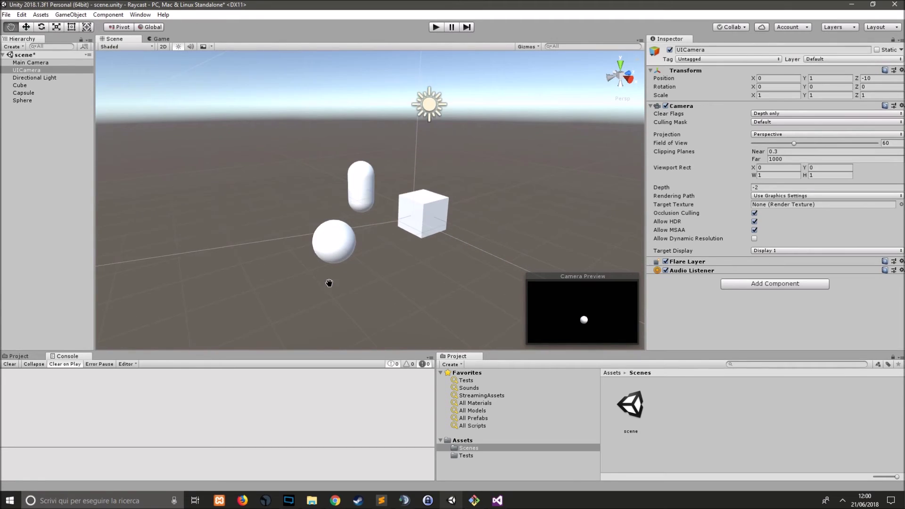
pyautogui.click(319, 232)
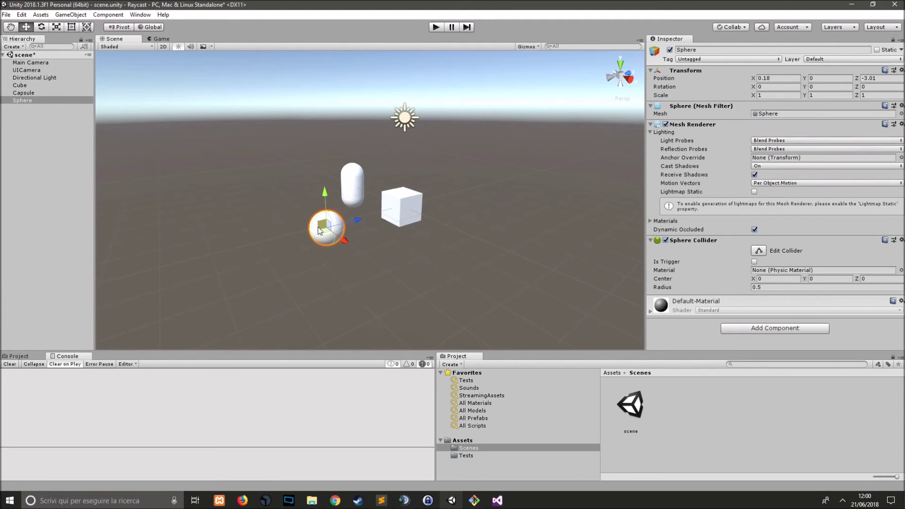
# Step: Compare the Main Camera (depth -1) and UICamera (depth -2) settings in the Inspector
pyautogui.click(25, 63)
pyautogui.scroll(-3, 439, 250)
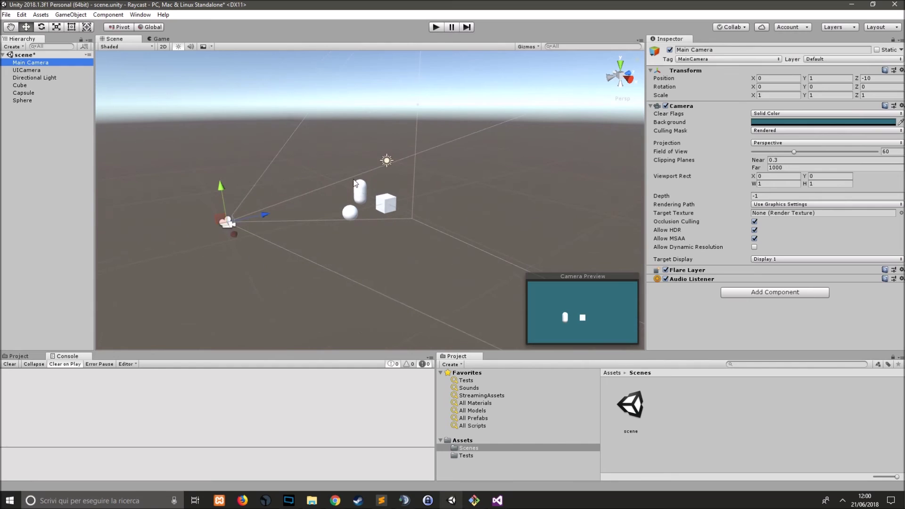
pyautogui.scroll(-2, 440, 250)
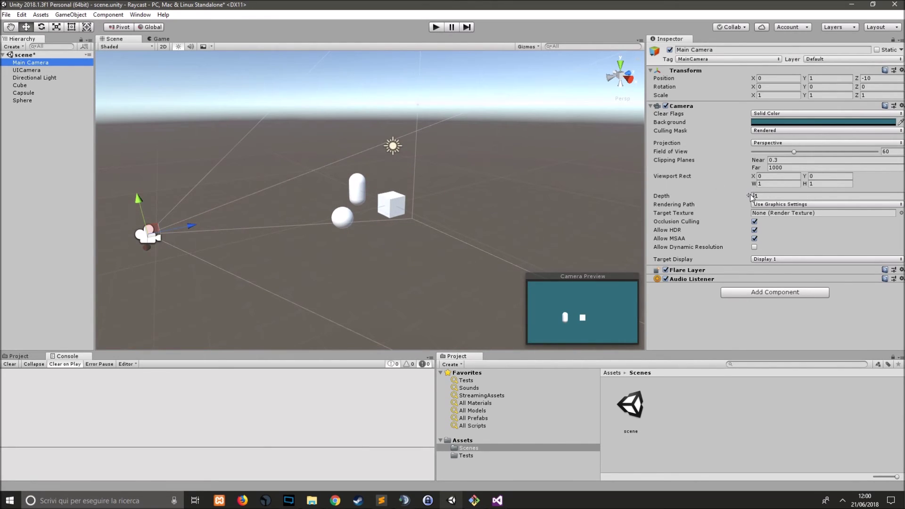
pyautogui.click(23, 71)
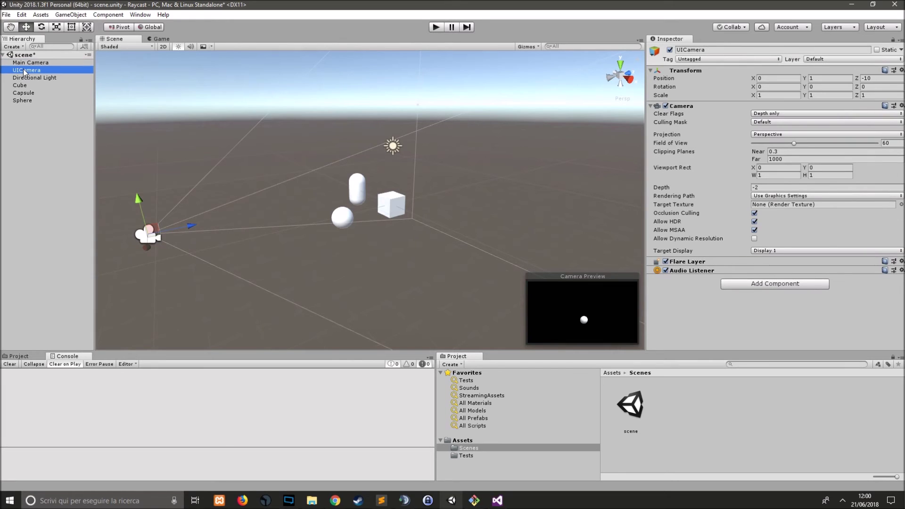
pyautogui.click(23, 63)
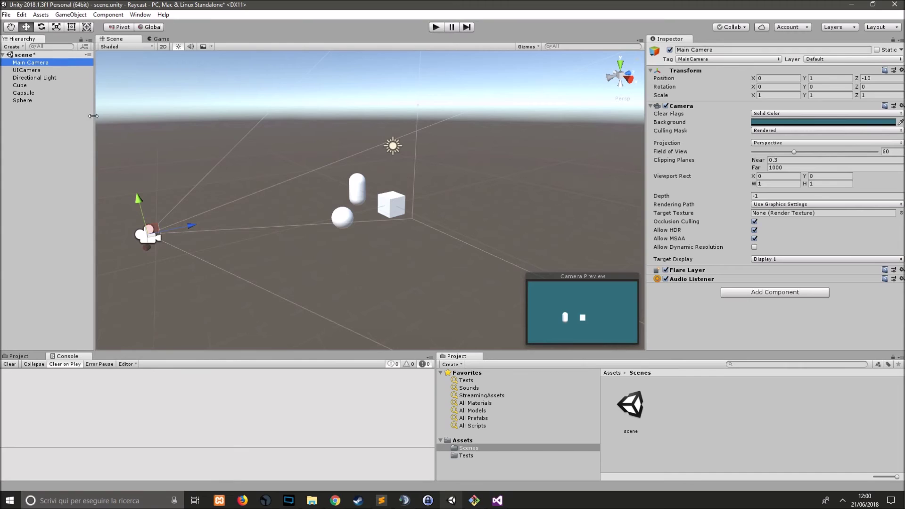
pyautogui.click(36, 70)
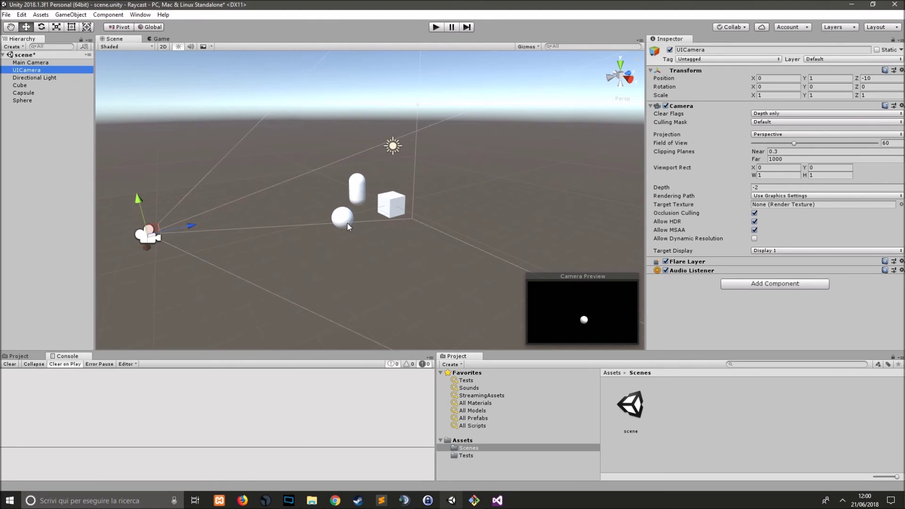
# Step: Raise the Cube's Position Y to 0.22 while watching the Game view
pyautogui.click(159, 41)
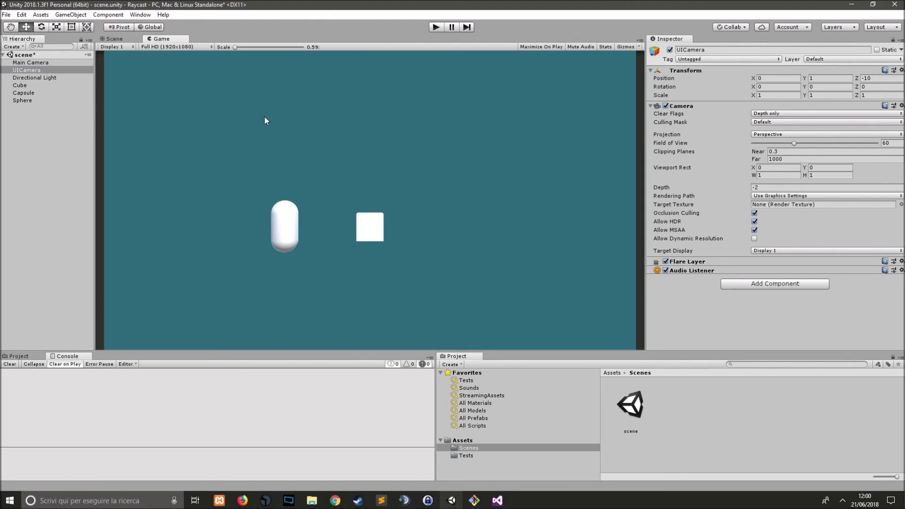
pyautogui.click(41, 86)
pyautogui.moveTo(804, 78)
pyautogui.mouseDown()
pyautogui.moveTo(813, 78)
pyautogui.moveTo(801, 78)
pyautogui.mouseUp()
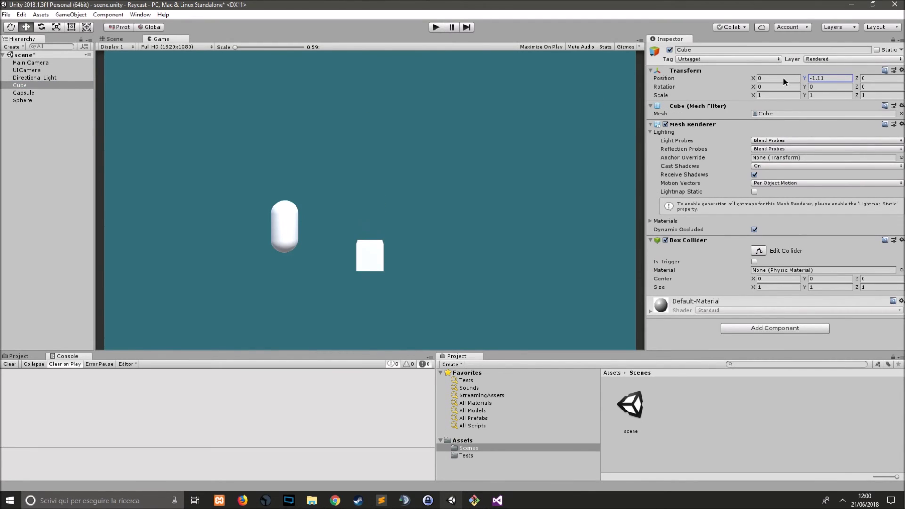
pyautogui.write('0.22')
pyautogui.click(393, 105)
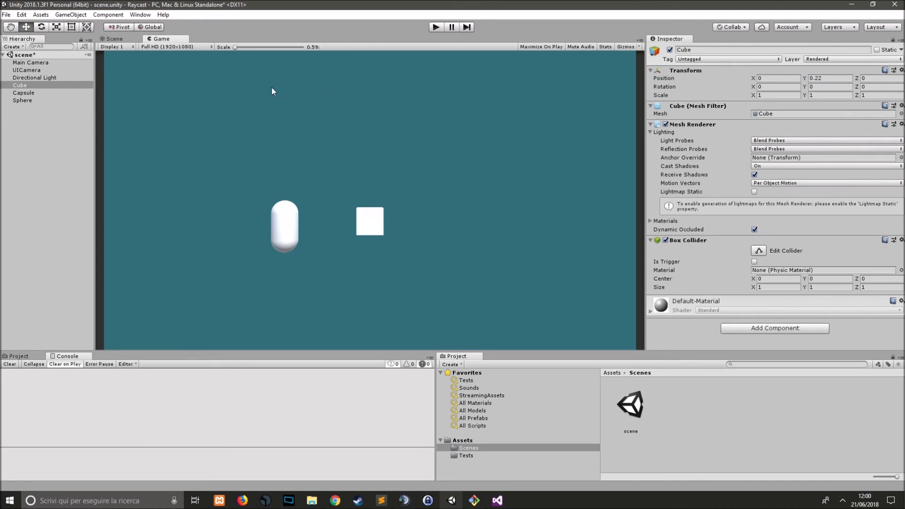
pyautogui.click(37, 64)
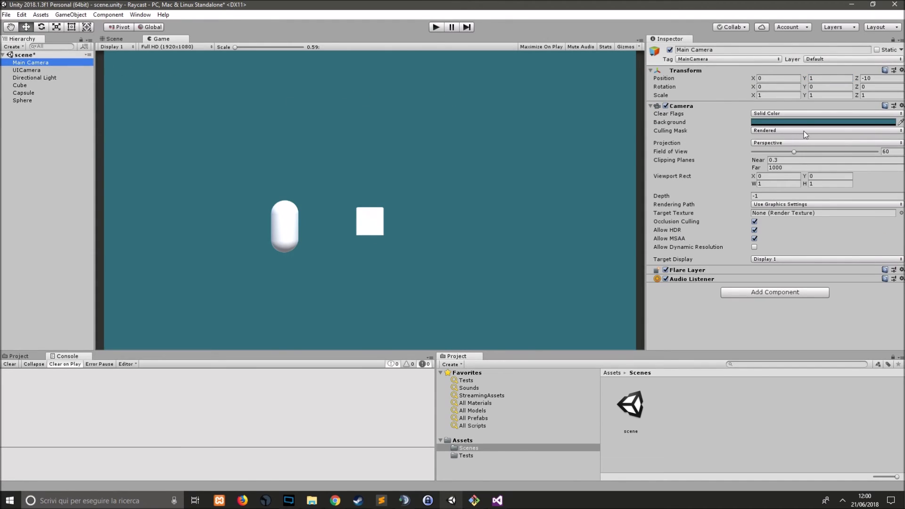
# Step: Set the Main Camera's Clear Flags to Depth only and its Position Y to 1.61
pyautogui.click(793, 114)
pyautogui.click(797, 143)
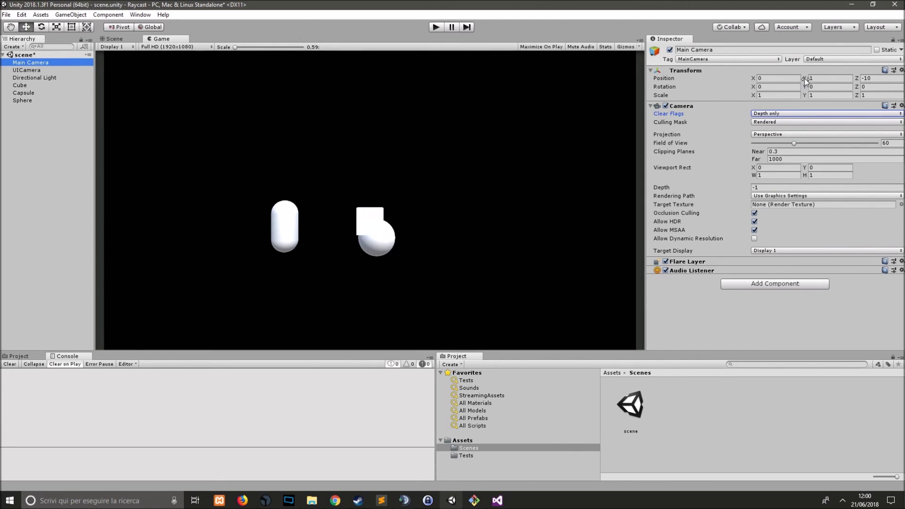
pyautogui.moveTo(803, 78); pyautogui.dragTo(811, 81)
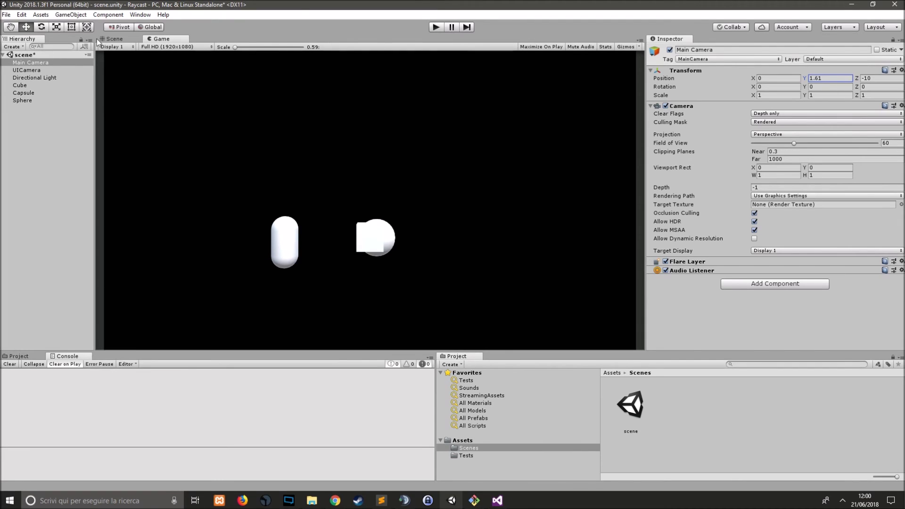
pyautogui.click(112, 40)
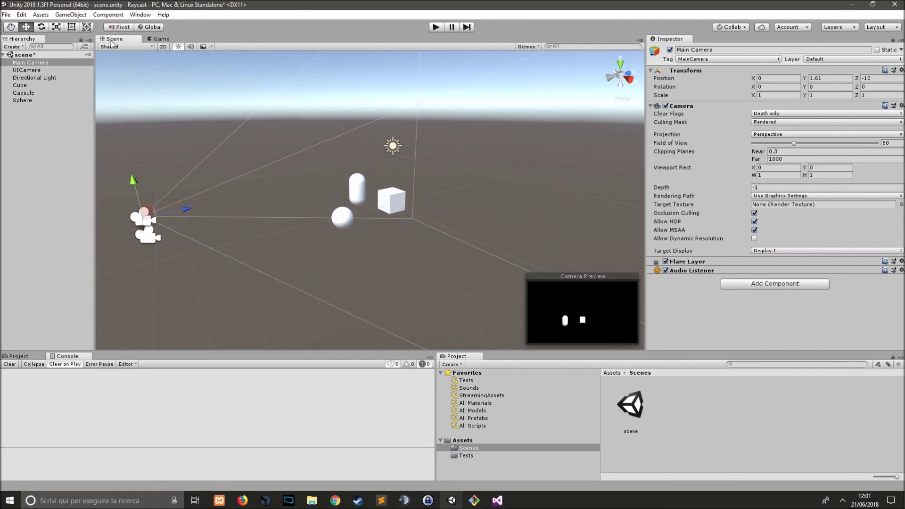
# Step: Move the Main Camera to X -1.84 and Z -8.62 while checking the Game view
pyautogui.click(158, 39)
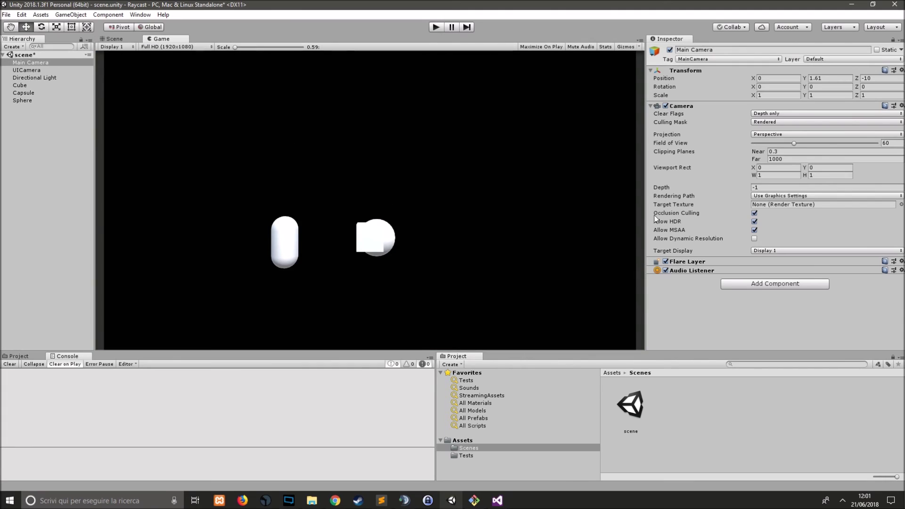
pyautogui.moveTo(736, 76)
pyautogui.mouseDown()
pyautogui.moveTo(700, 79)
pyautogui.moveTo(720, 81)
pyautogui.mouseUp()
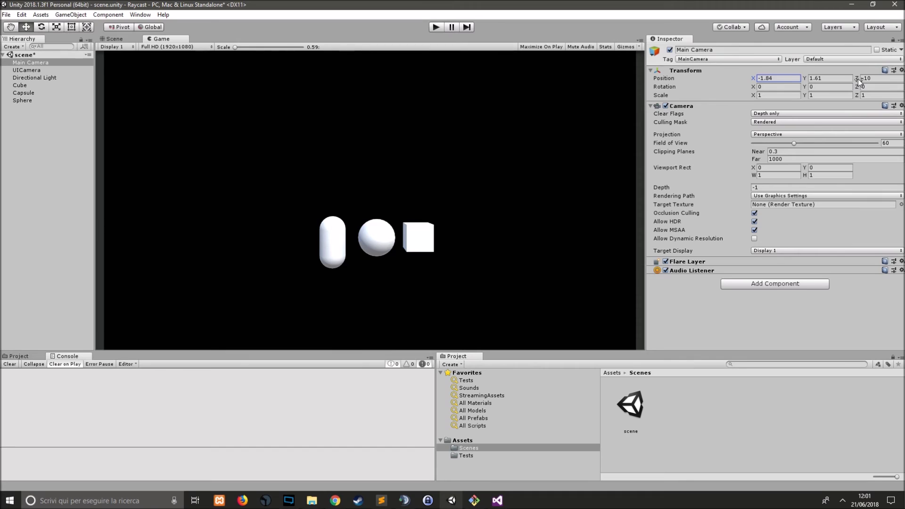
pyautogui.moveTo(857, 78)
pyautogui.mouseDown()
pyautogui.moveTo(901, 84)
pyautogui.moveTo(880, 92)
pyautogui.mouseUp()
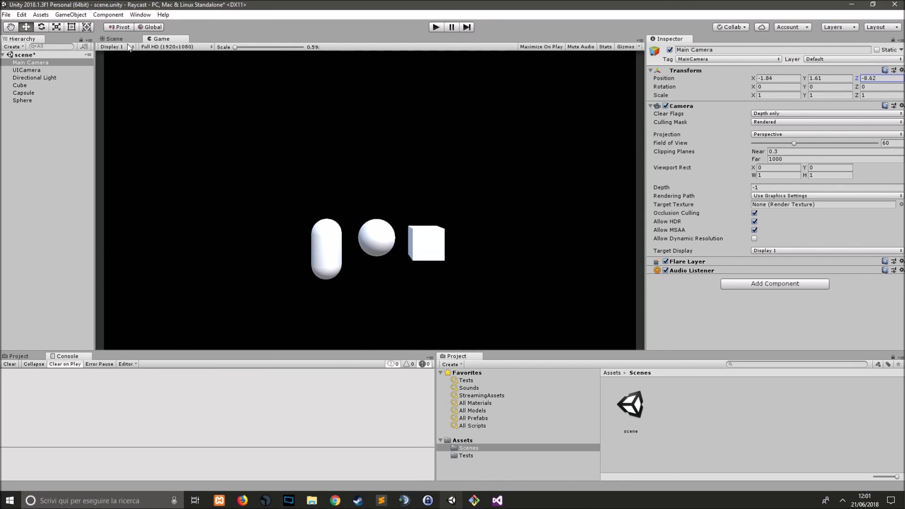
pyautogui.click(114, 38)
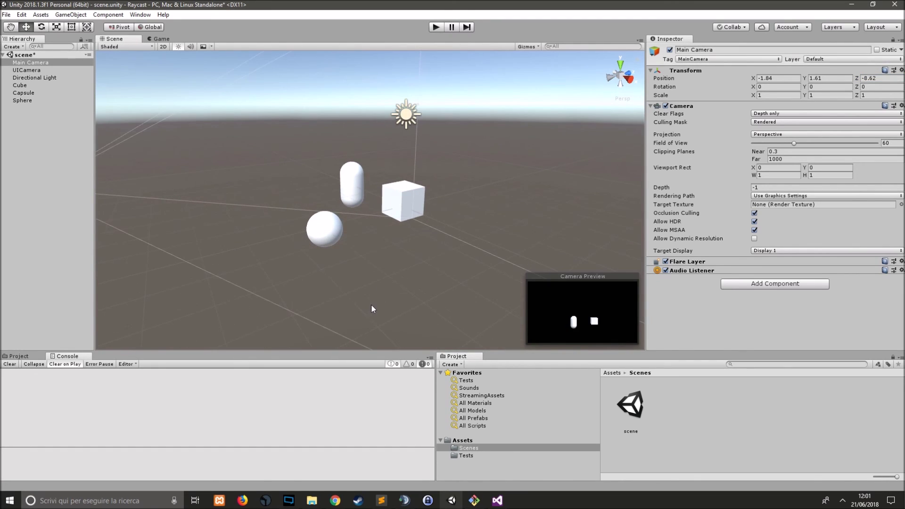
pyautogui.moveTo(371, 304)
pyautogui.mouseDown(button='right')
pyautogui.moveTo(337, 279)
pyautogui.moveTo(324, 291)
pyautogui.mouseUp(button='right')
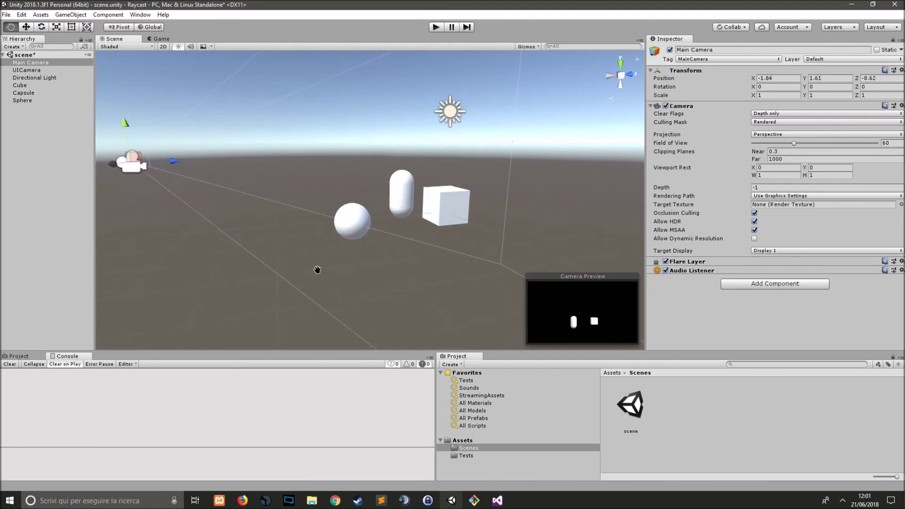
pyautogui.click(44, 64)
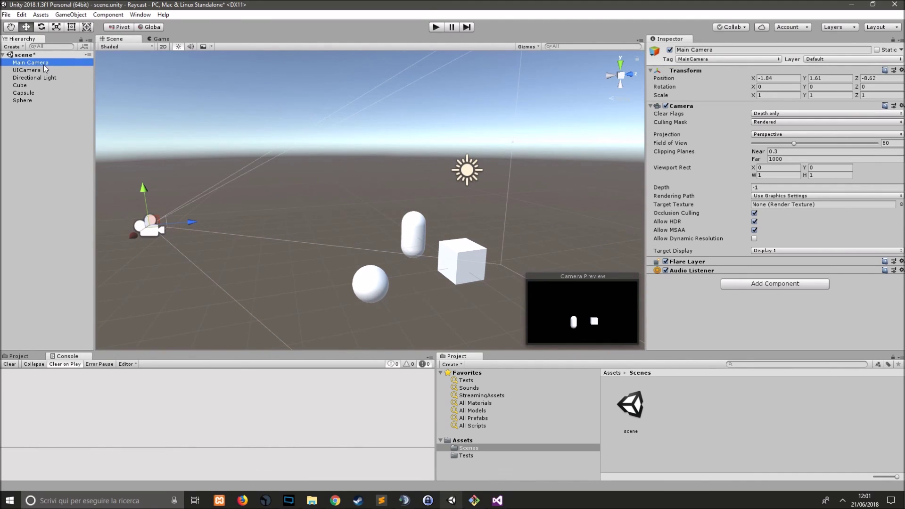
pyautogui.click(55, 70)
pyautogui.click(63, 78)
pyautogui.click(60, 63)
pyautogui.click(60, 70)
pyautogui.click(459, 259)
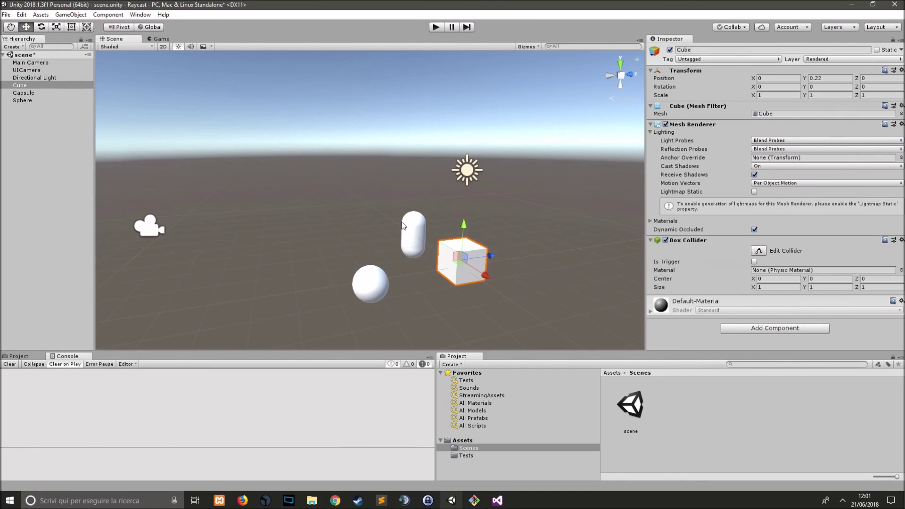
pyautogui.click(413, 235)
pyautogui.click(371, 283)
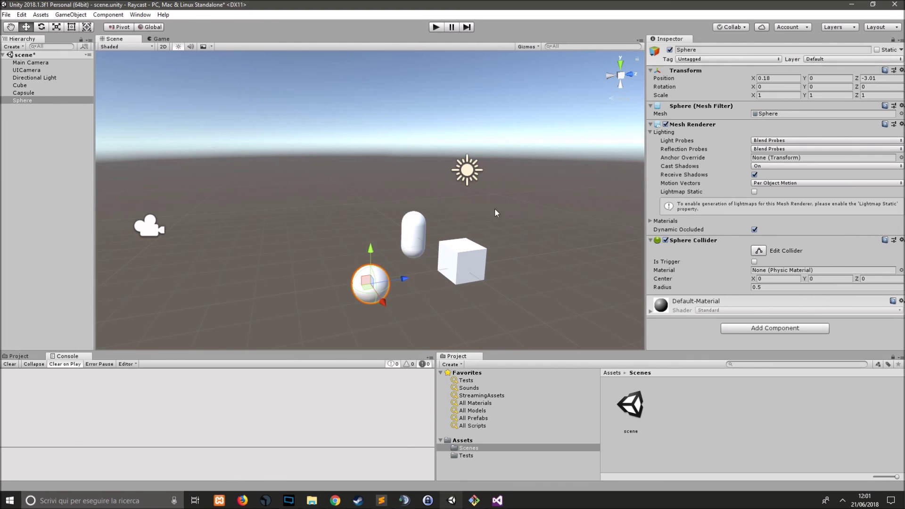
pyautogui.click(364, 241)
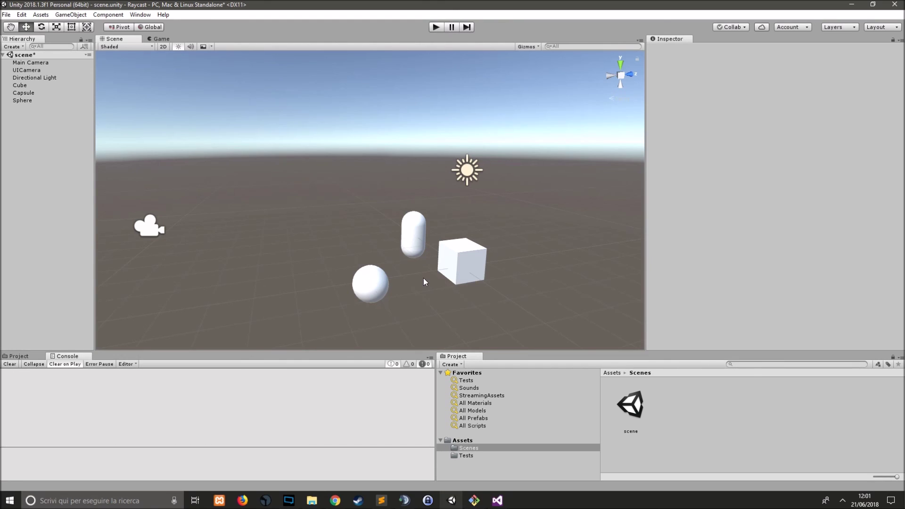
pyautogui.click(381, 292)
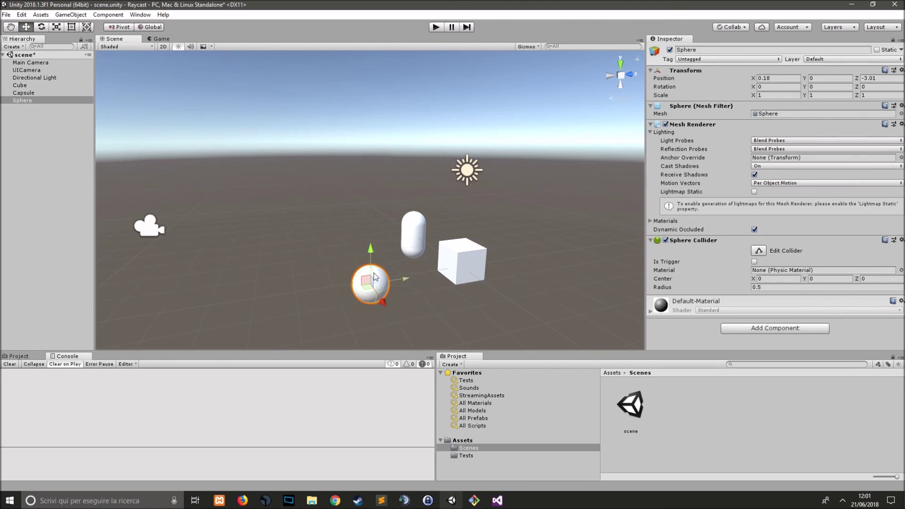
pyautogui.click(500, 216)
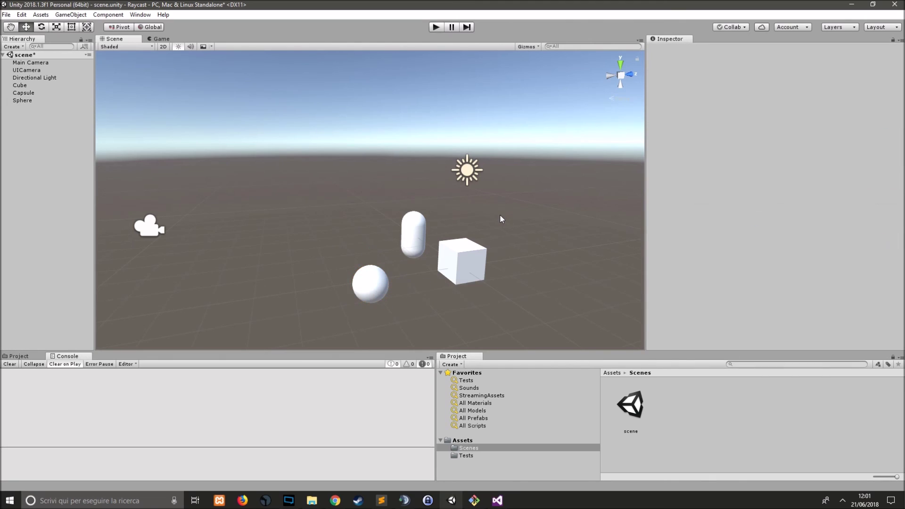